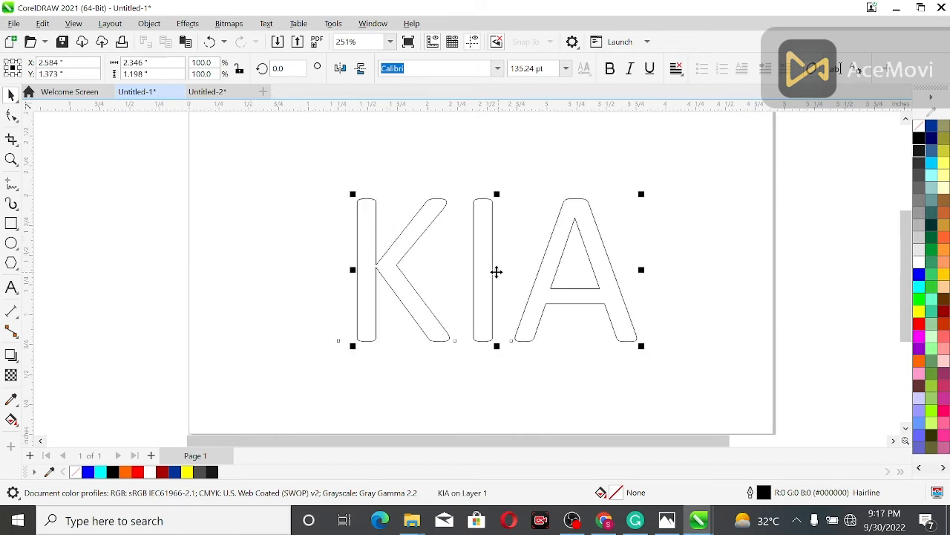
# - Apply bold formatting to the KIA text
pyautogui.click(610, 69)
pyautogui.click(623, 134)
pyautogui.click(571, 257)
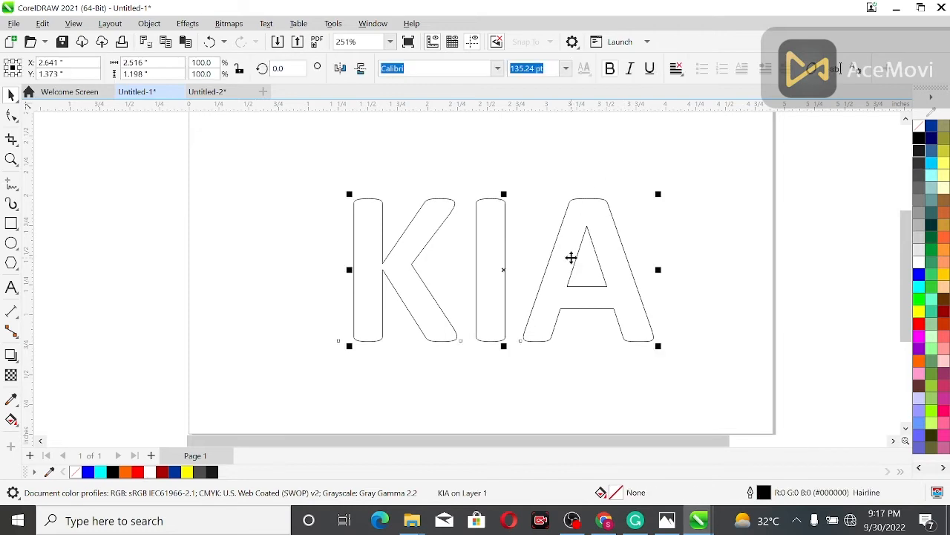
# - Delete the letter A from the end of the KIA text
pyautogui.click(12, 287)
pyautogui.click(598, 259)
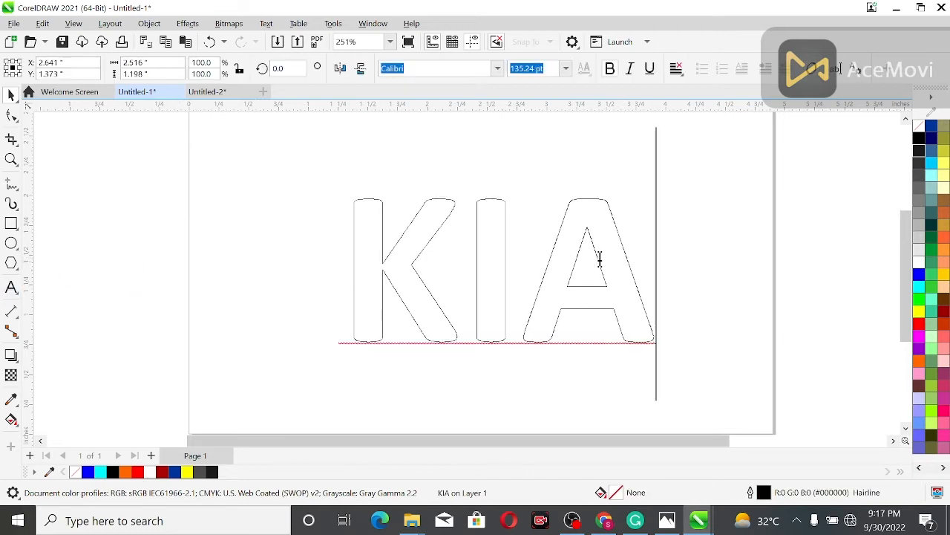
pyautogui.press('BackSpace')
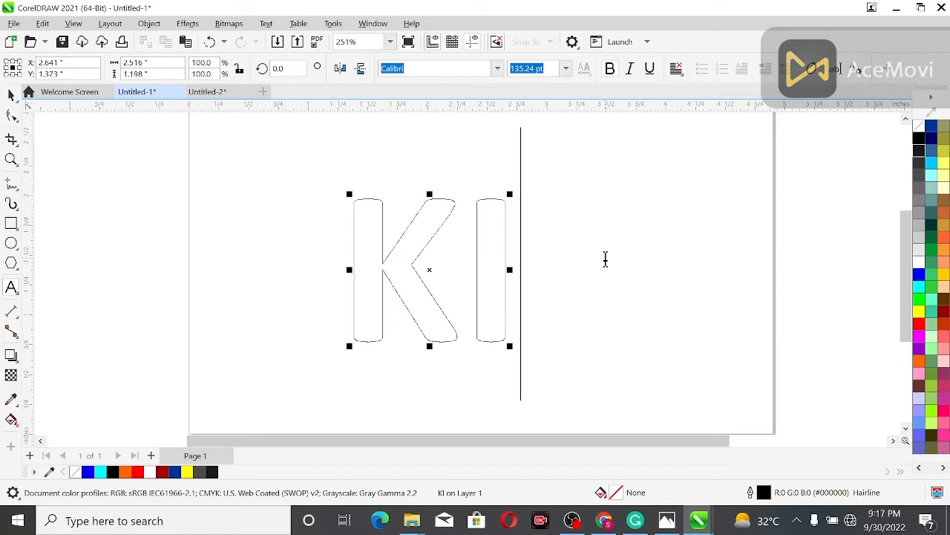
# - Add a separate text object with the letter V and mirror it vertically to resemble an A without a crossbar
pyautogui.click(254, 244)
pyautogui.write('V')
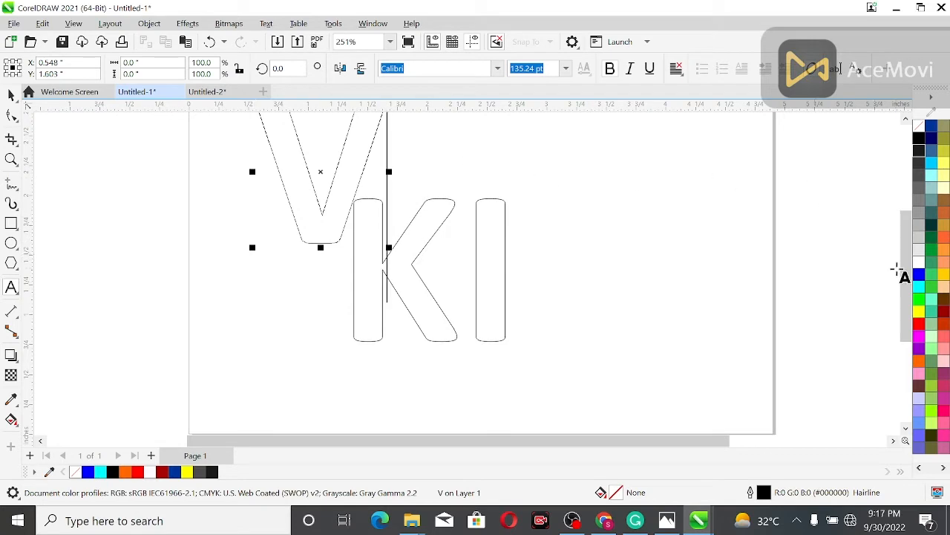
pyautogui.moveTo(907, 280); pyautogui.dragTo(907, 258)
pyautogui.click(361, 68)
pyautogui.click(11, 96)
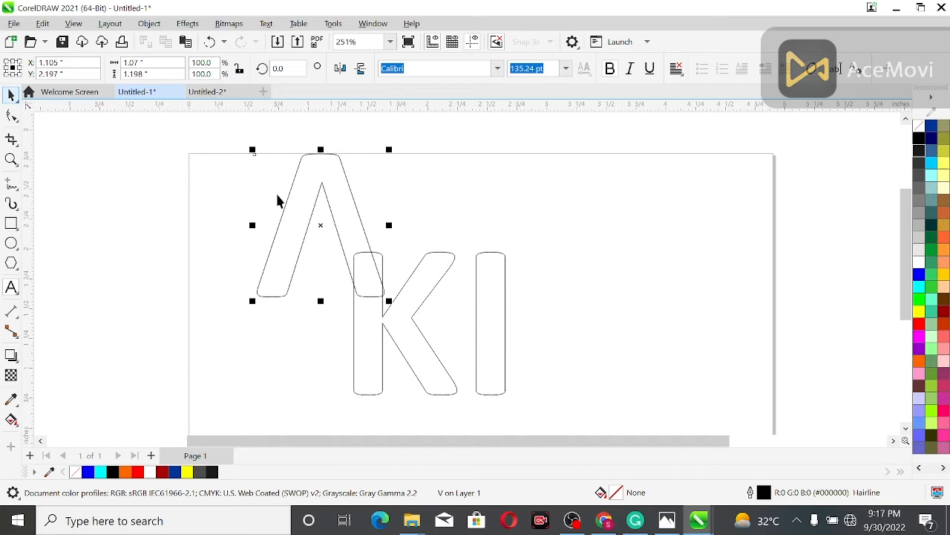
# - Place the flipped V after the letters KI and align the two text objects along their horizontal centres
pyautogui.moveTo(321, 225); pyautogui.dragTo(588, 327)
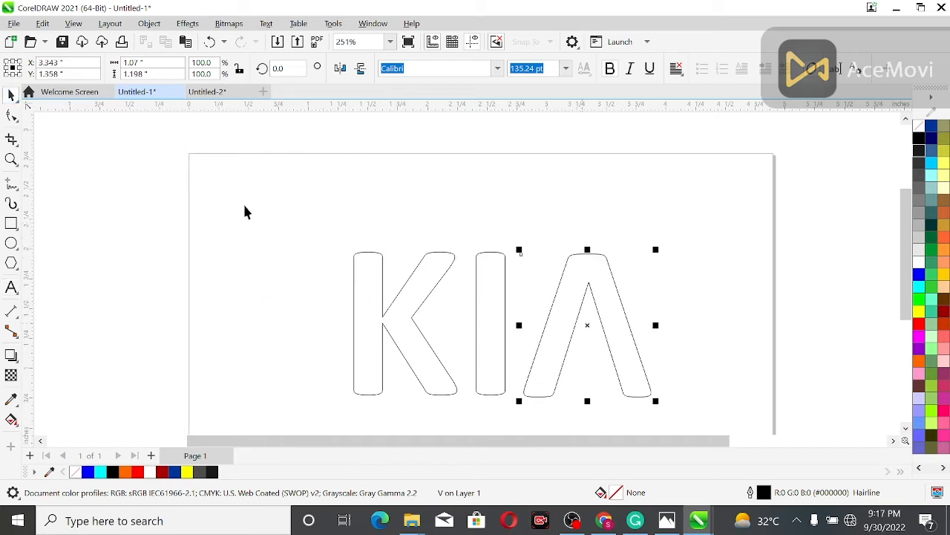
pyautogui.moveTo(141, 193); pyautogui.dragTo(758, 374)
pyautogui.moveTo(739, 432); pyautogui.dragTo(739, 432)
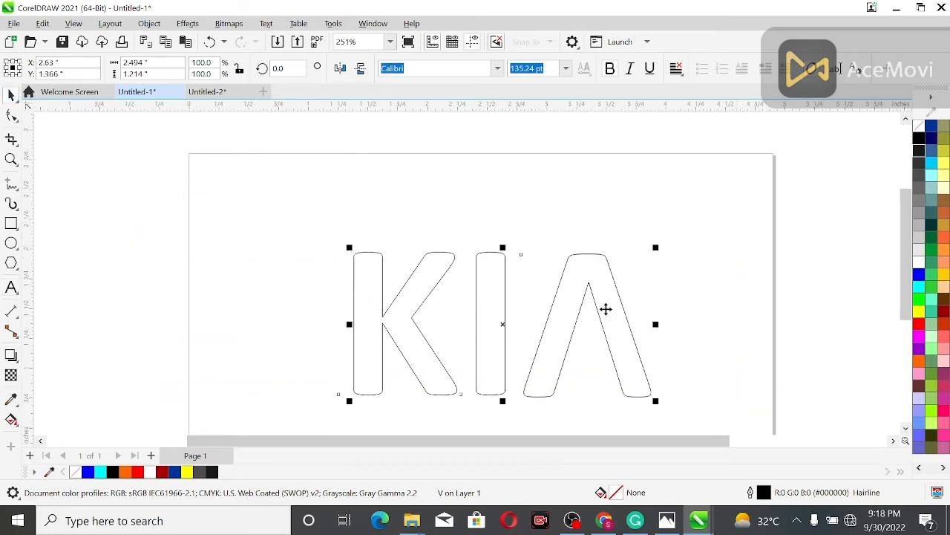
pyautogui.press('e')
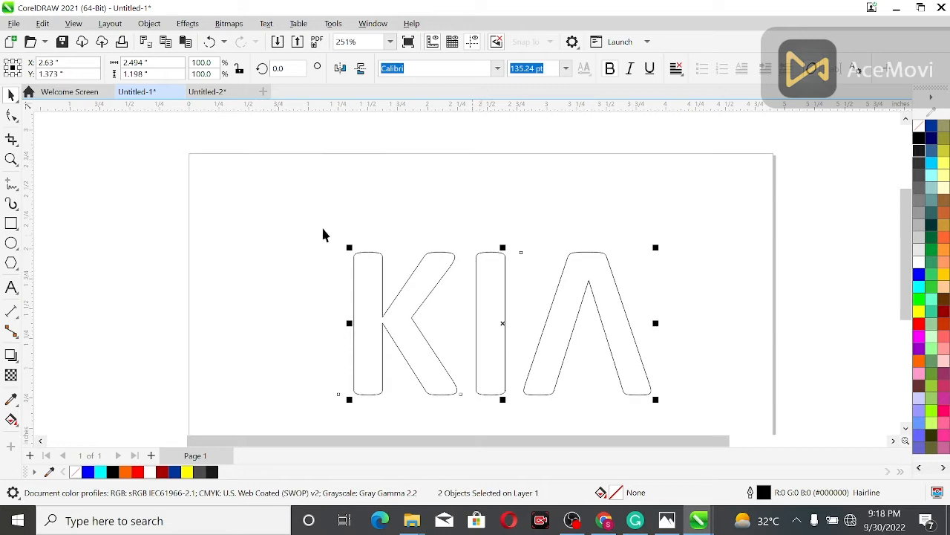
pyautogui.click(138, 228)
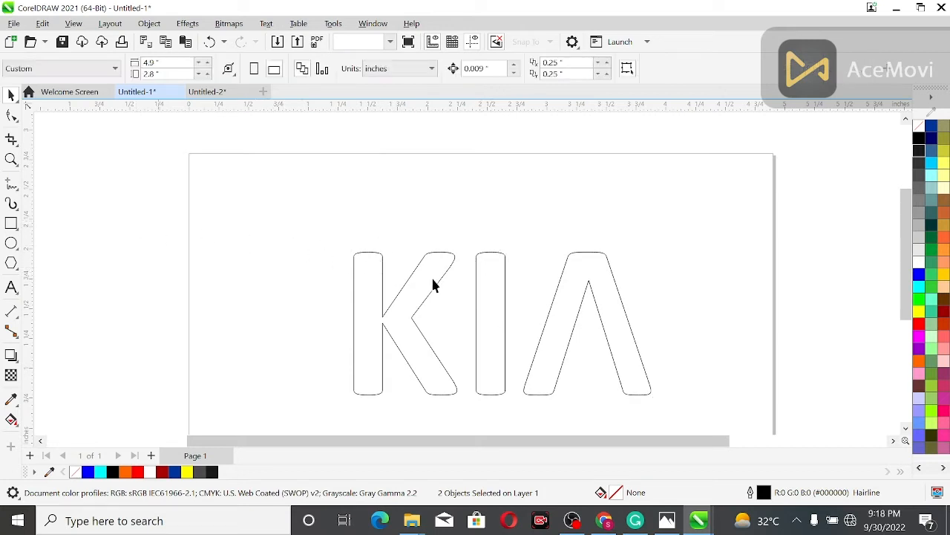
# - Nudge the flipped V slightly closer to the letter I
pyautogui.click(554, 320)
pyautogui.press('Left')
pyautogui.press('Left')
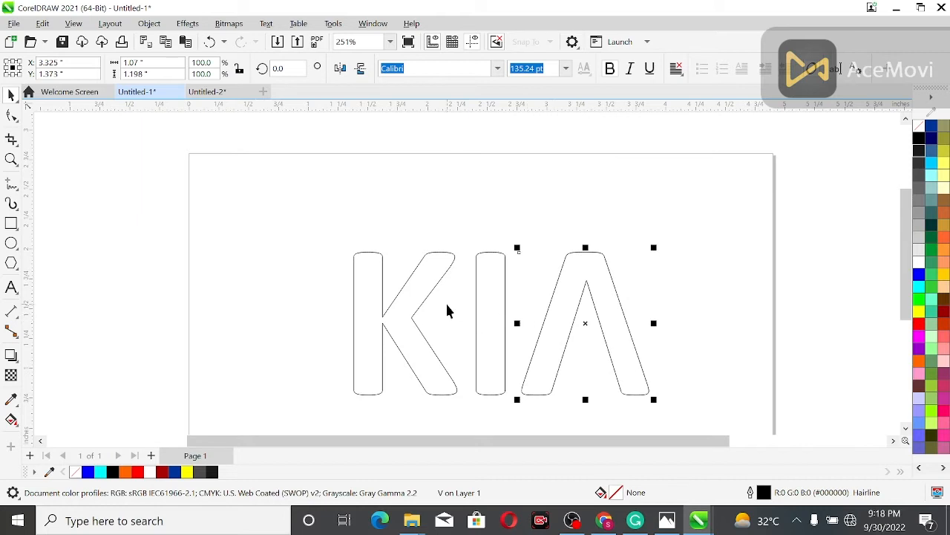
# - Convert the KI text and the flipped V to curves
pyautogui.press('F4')
pyautogui.click(152, 230)
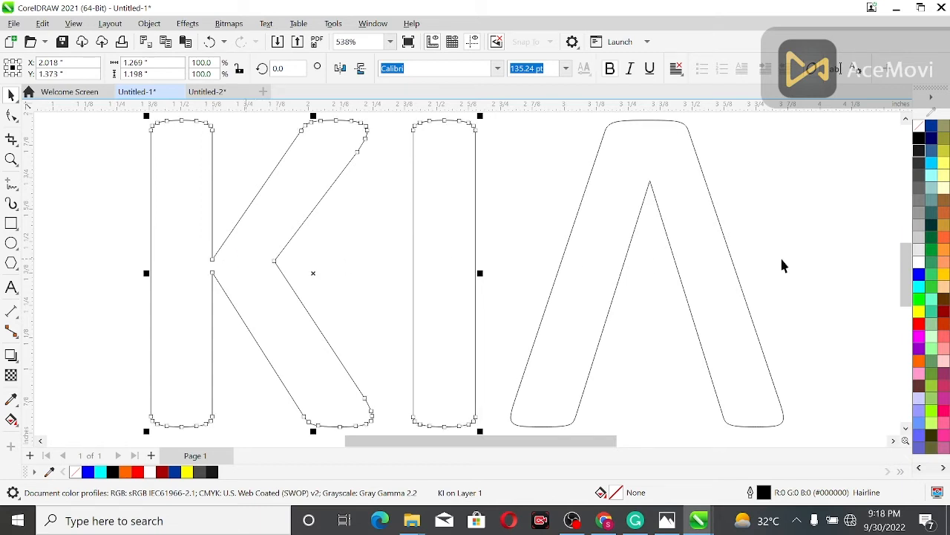
pyautogui.click(691, 198)
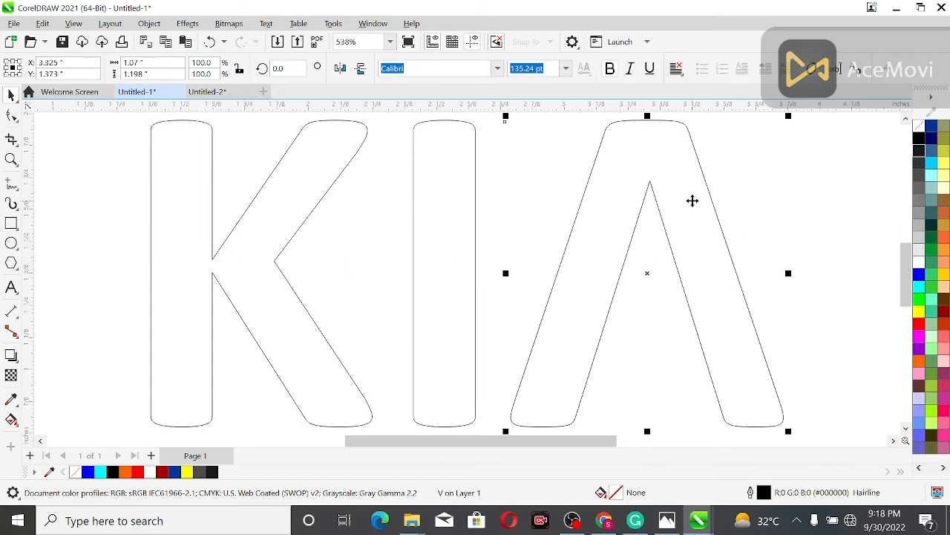
# - Square off the top of the K's vertical stem by deleting its rounding nodes and making the edge a straight line
pyautogui.click(262, 206)
pyautogui.click(11, 115)
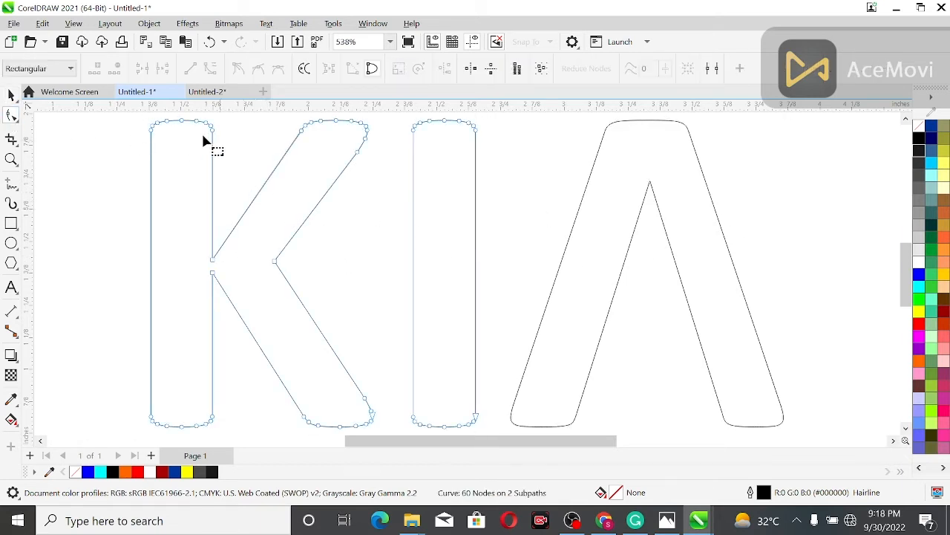
pyautogui.scroll(1, 179, 132)
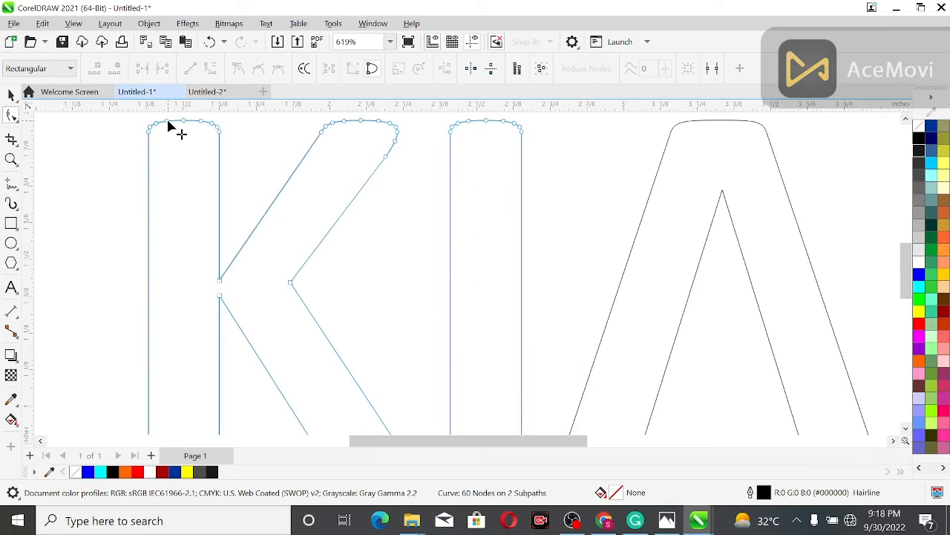
pyautogui.click(11, 159)
pyautogui.moveTo(129, 121); pyautogui.dragTo(560, 180)
pyautogui.click(11, 115)
pyautogui.moveTo(58, 206); pyautogui.dragTo(106, 239)
pyautogui.moveTo(219, 240); pyautogui.dragTo(220, 239)
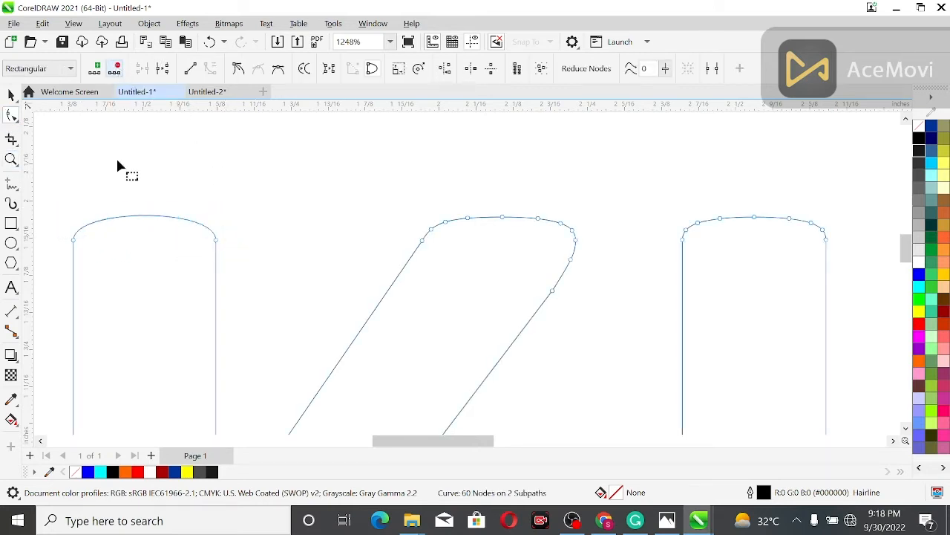
pyautogui.press('Delete')
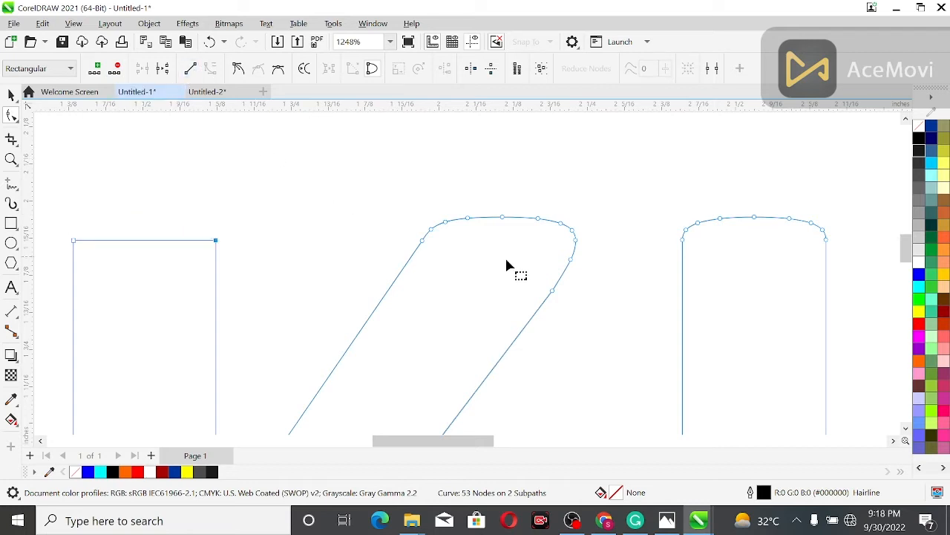
# - Delete the rounding nodes on top of the K's upper arm and convert that edge to a straight line
pyautogui.moveTo(543, 237); pyautogui.dragTo(577, 236)
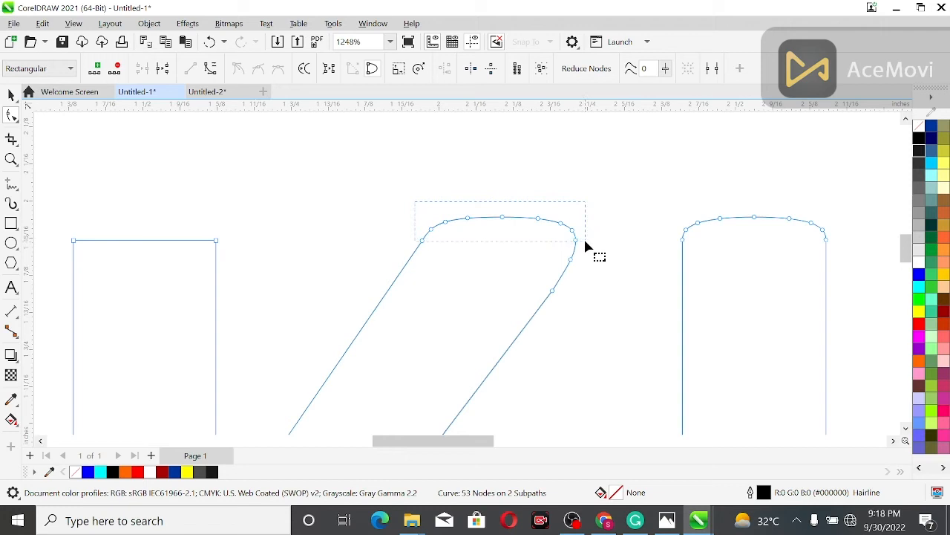
pyautogui.moveTo(585, 242); pyautogui.dragTo(585, 241)
pyautogui.click(117, 69)
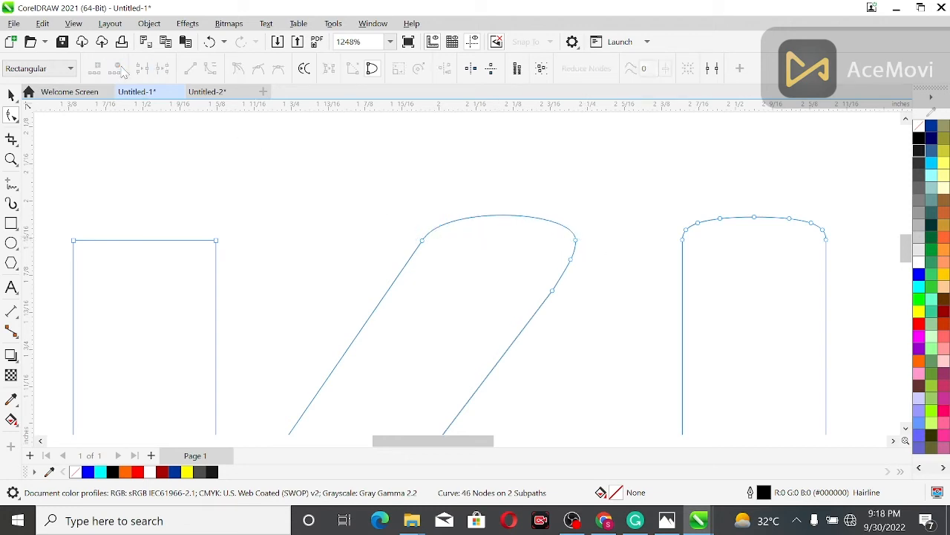
pyautogui.click(515, 215)
pyautogui.click(191, 69)
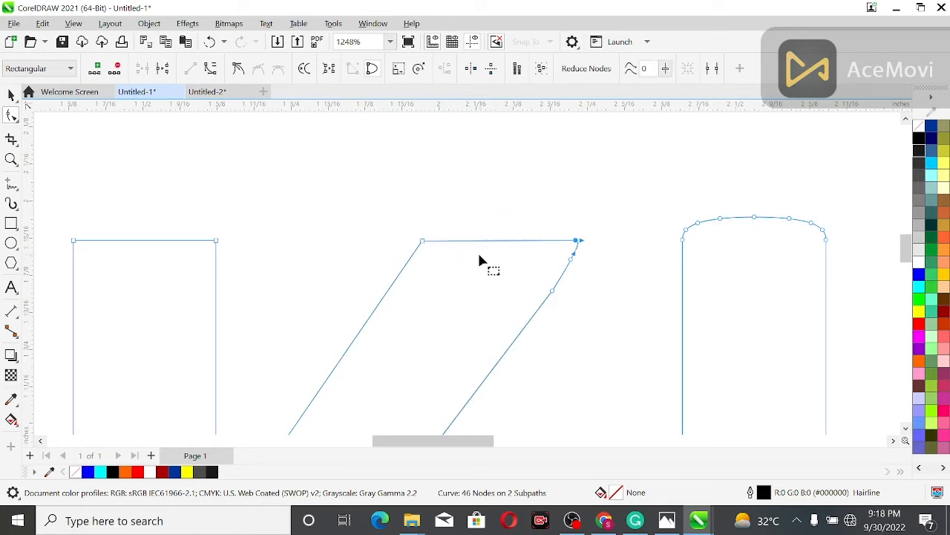
# - Remove the two extra nodes on the outer side of the K's upper arm and convert that side to a straight line
pyautogui.moveTo(606, 251); pyautogui.dragTo(510, 310)
pyautogui.press('Delete')
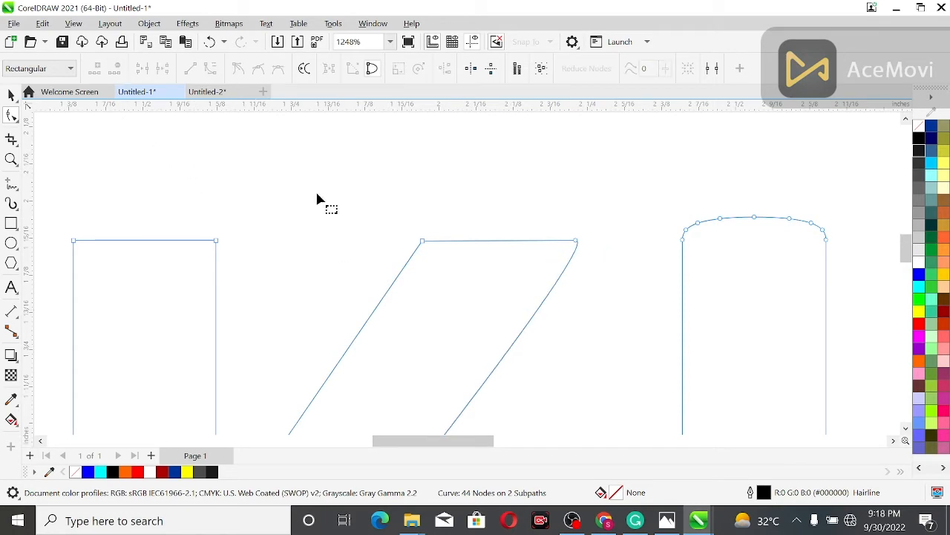
pyautogui.scroll(-3, 433, 261)
pyautogui.click(464, 330)
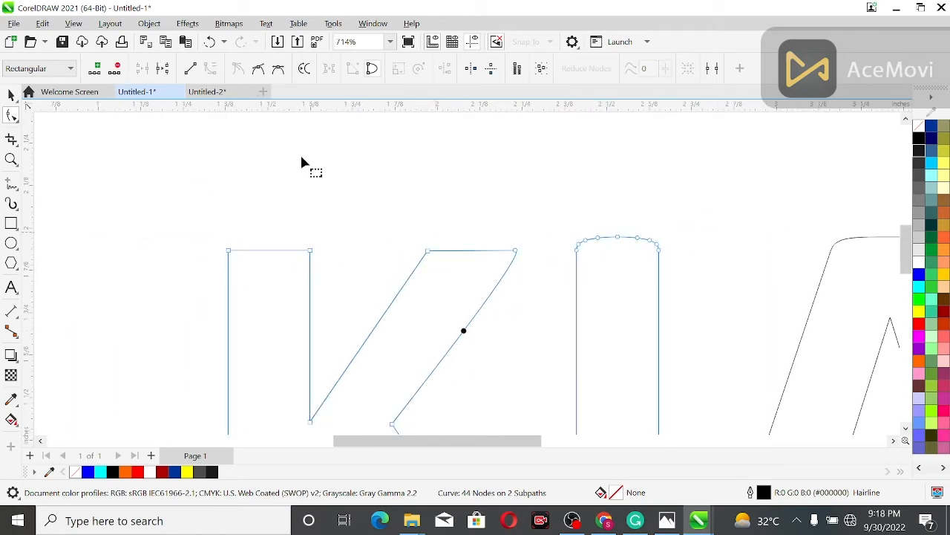
pyautogui.click(190, 68)
pyautogui.scroll(-2, 406, 278)
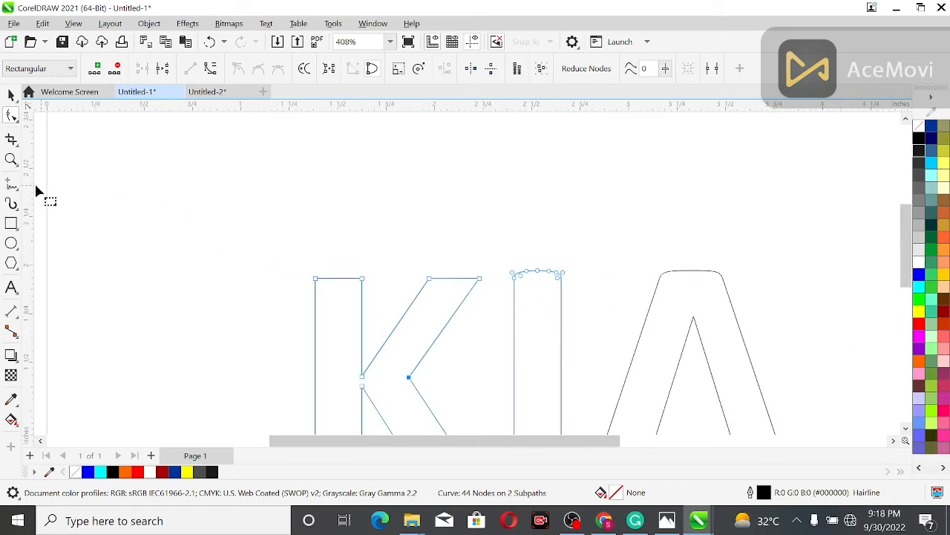
# - Delete the rounding nodes at the top of the letter I and convert its top edge to a straight line
pyautogui.moveTo(567, 297); pyautogui.dragTo(507, 264)
pyautogui.moveTo(443, 208); pyautogui.dragTo(572, 289)
pyautogui.click(11, 160)
pyautogui.moveTo(473, 217); pyautogui.dragTo(610, 311)
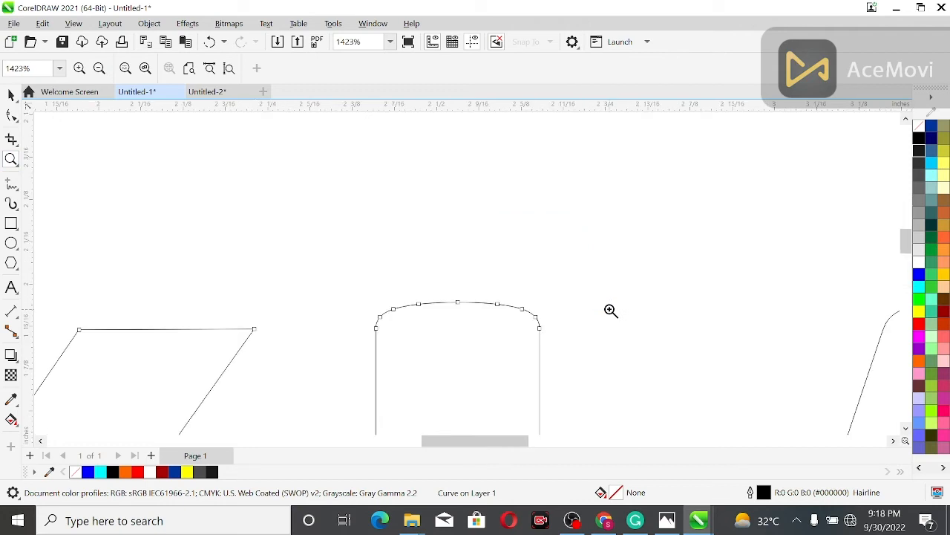
pyautogui.click(11, 115)
pyautogui.moveTo(391, 310); pyautogui.dragTo(551, 319)
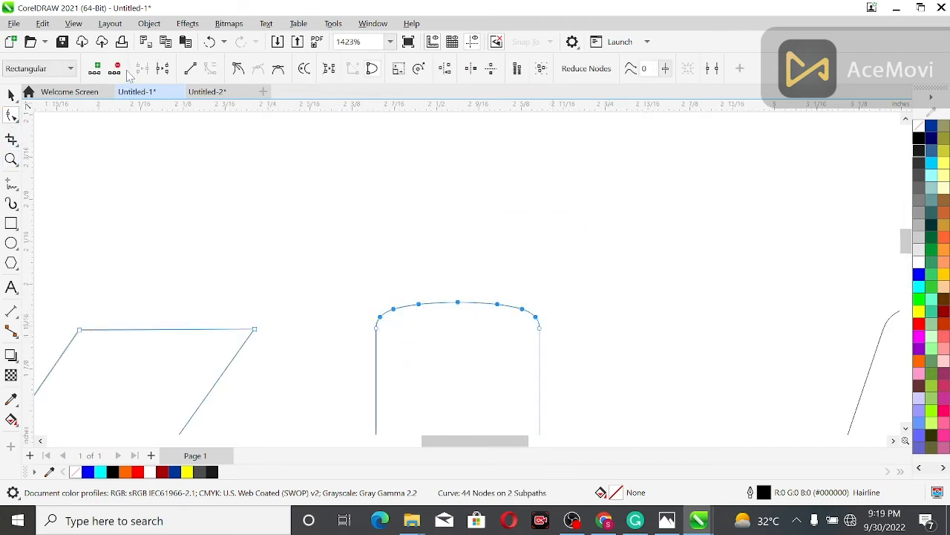
pyautogui.click(117, 68)
pyautogui.click(456, 301)
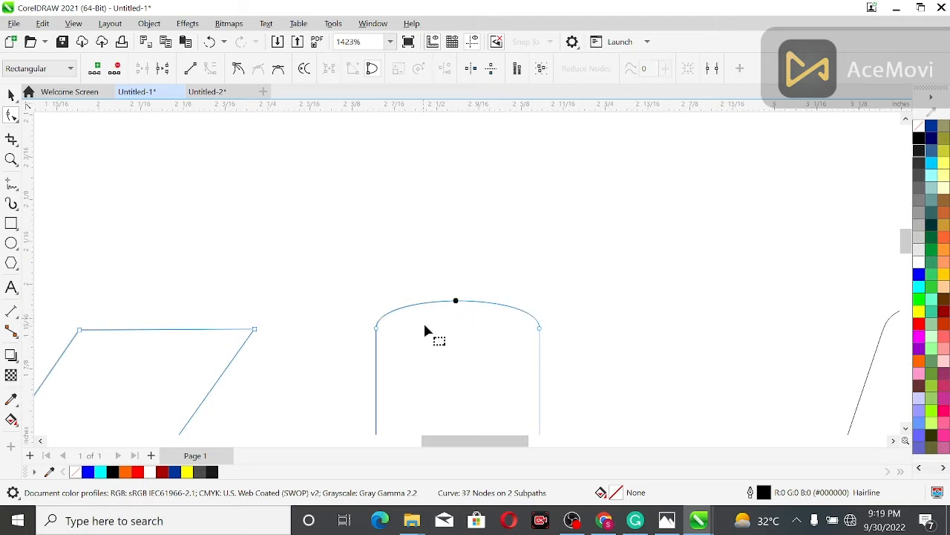
pyautogui.click(190, 68)
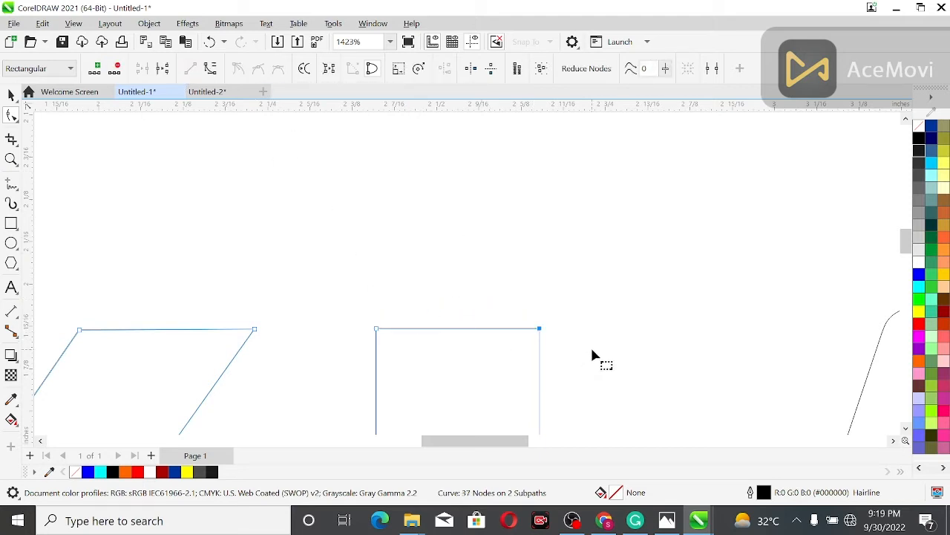
# - Delete the rounding nodes at the bottom of the letter I and convert its bottom edge to a straight line
pyautogui.moveTo(907, 242); pyautogui.dragTo(916, 300)
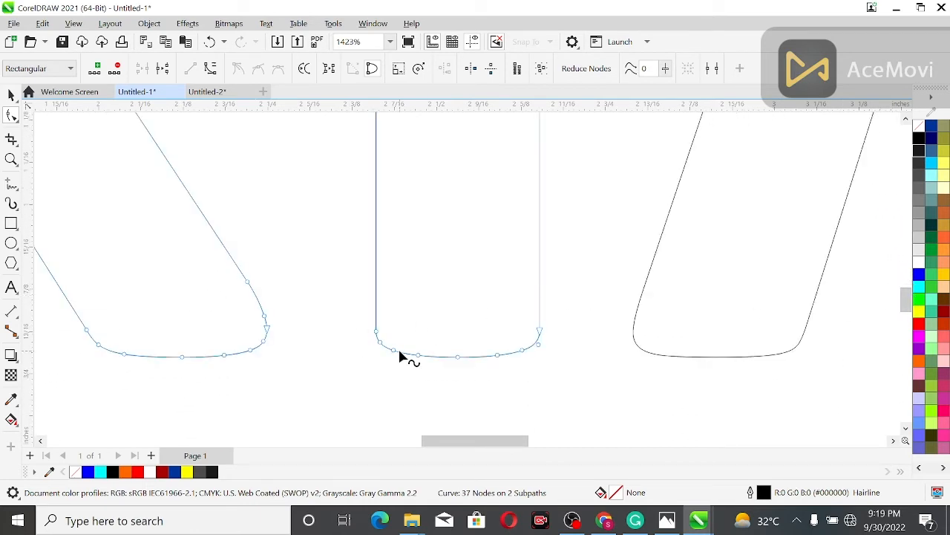
pyautogui.moveTo(416, 349); pyautogui.dragTo(539, 375)
pyautogui.click(116, 68)
pyautogui.click(436, 357)
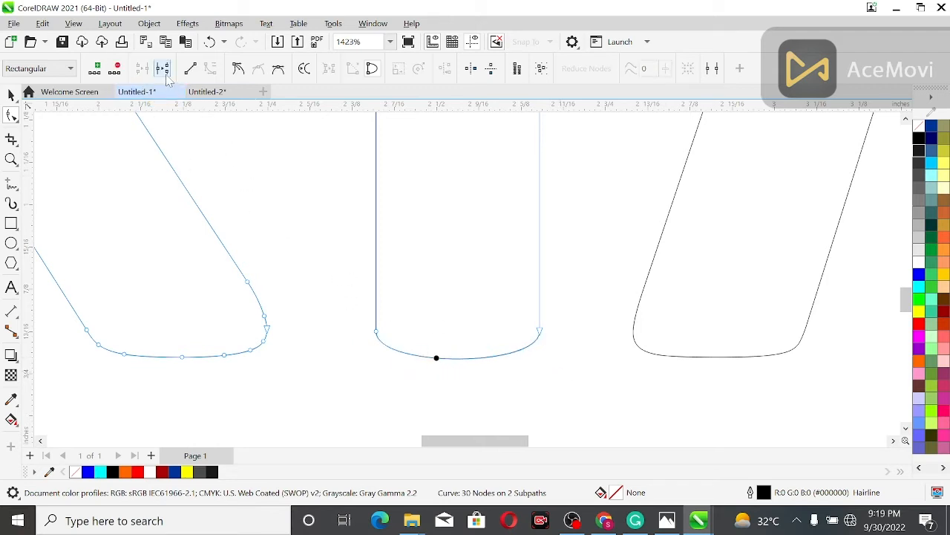
pyautogui.click(190, 68)
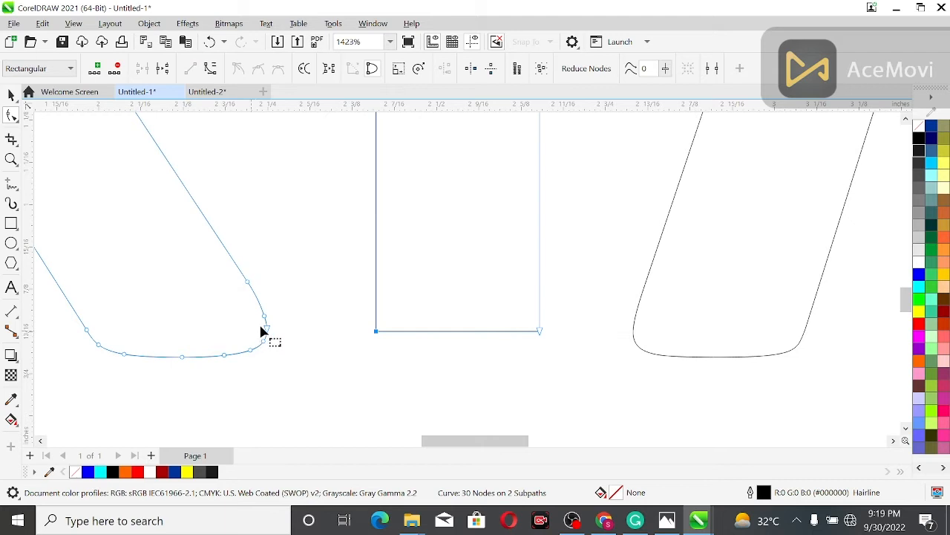
# - Delete the rounding nodes at the foot of the K's lower leg and convert its bottom edge to a straight line
pyautogui.moveTo(295, 328); pyautogui.dragTo(94, 387)
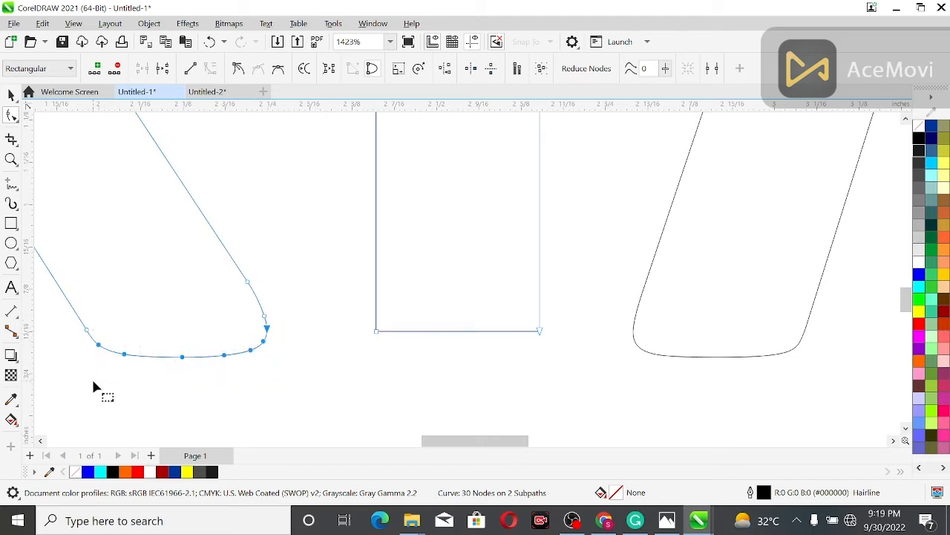
pyautogui.click(116, 68)
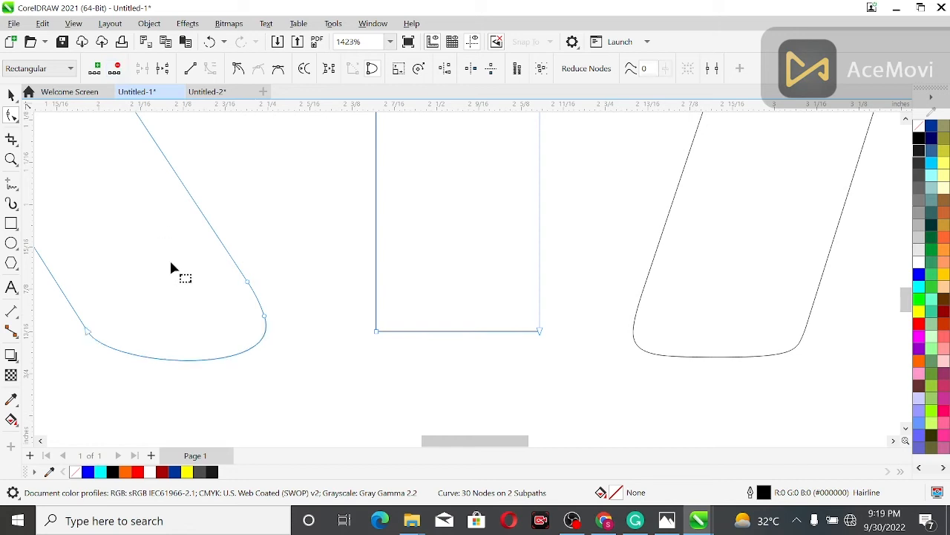
pyautogui.click(230, 355)
pyautogui.click(190, 69)
# - Remove the extra node on the outer side of the K's lower leg and convert that side to a straight line
pyautogui.moveTo(262, 243); pyautogui.dragTo(220, 306)
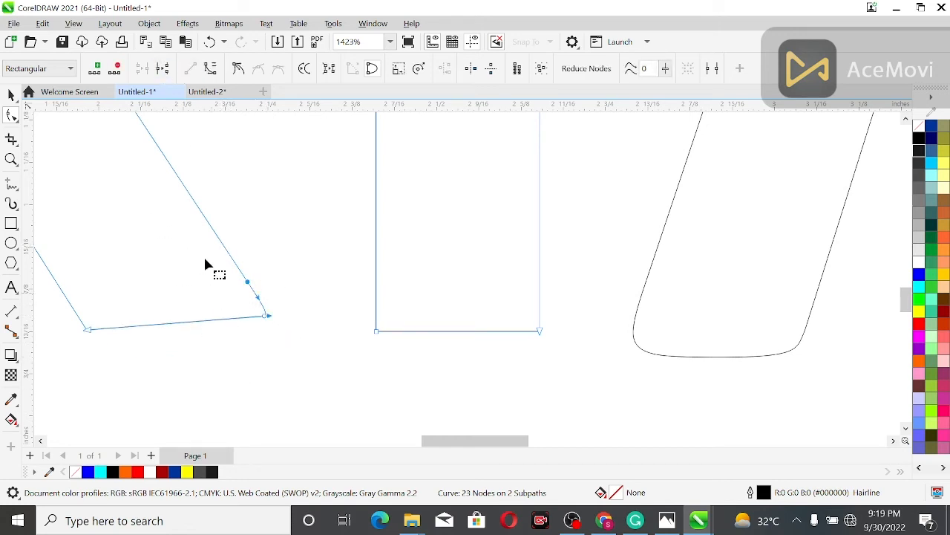
pyautogui.click(115, 68)
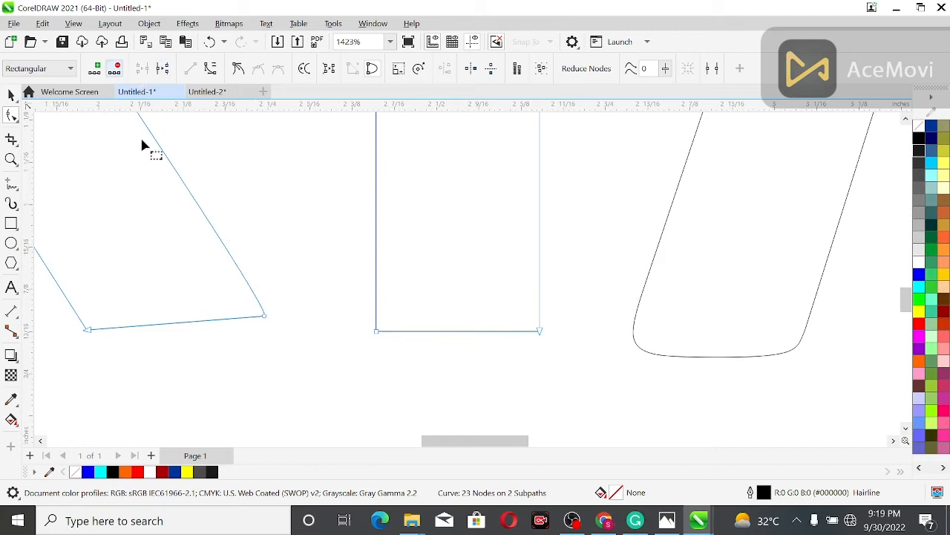
pyautogui.click(210, 224)
pyautogui.click(187, 71)
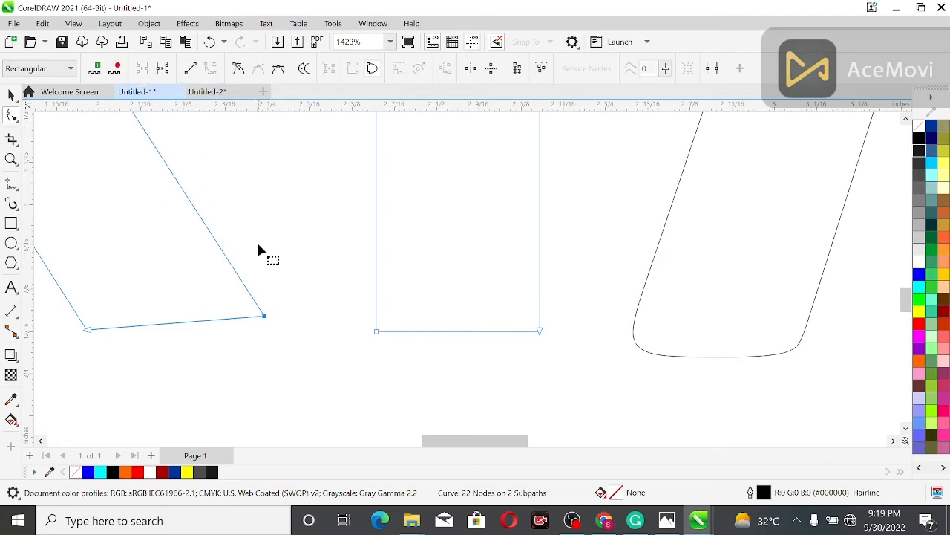
pyautogui.scroll(-5, 257, 249)
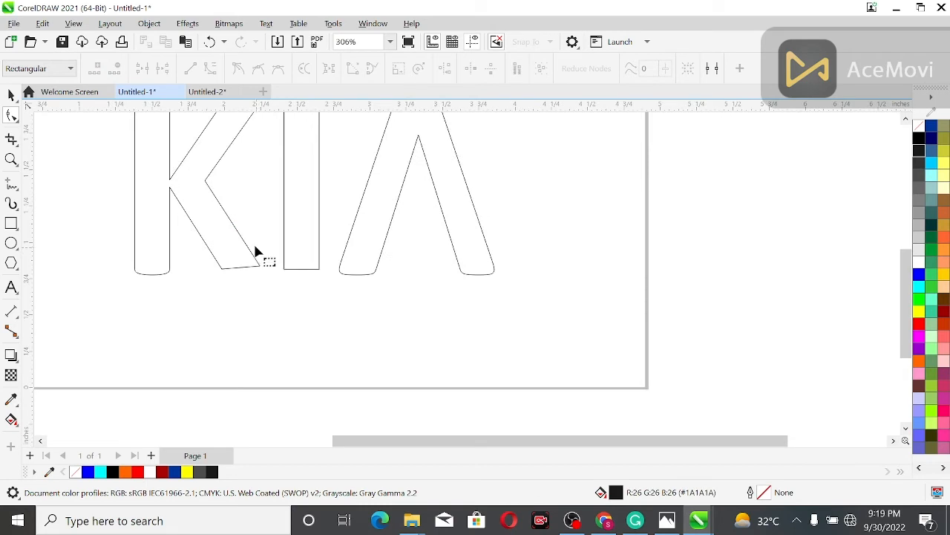
# - Delete the rounding nodes at the foot of the K's vertical stem and convert its bottom edge to a straight line
pyautogui.click(148, 223)
pyautogui.click(11, 159)
pyautogui.moveTo(74, 208); pyautogui.dragTo(198, 288)
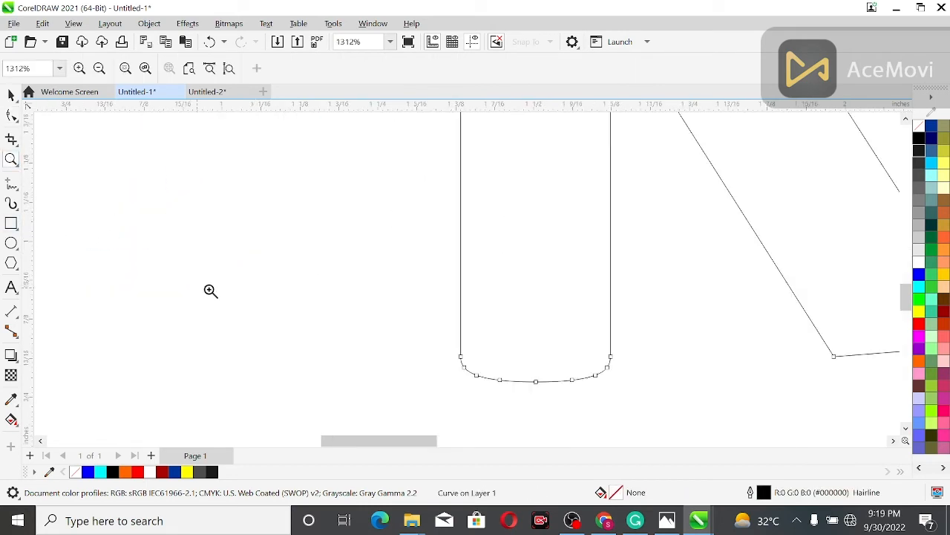
pyautogui.click(11, 116)
pyautogui.moveTo(445, 368); pyautogui.dragTo(566, 407)
pyautogui.moveTo(624, 429); pyautogui.dragTo(631, 422)
pyautogui.moveTo(628, 363); pyautogui.dragTo(419, 432)
pyautogui.press('Delete')
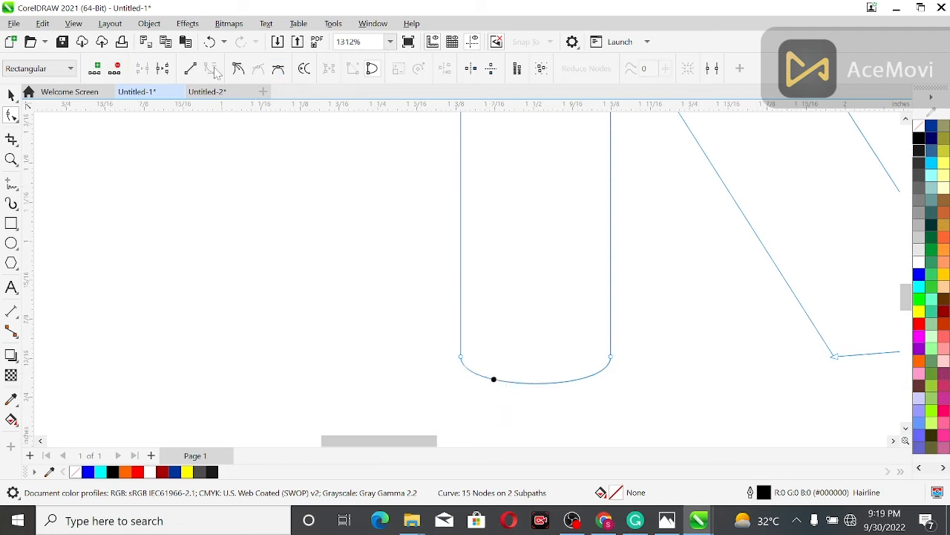
pyautogui.click(190, 69)
# - Widen the gap between the K's arms at the stem by nudging the upper junction node up and the lower one down
pyautogui.moveTo(907, 299); pyautogui.dragTo(908, 273)
pyautogui.click(611, 238)
pyautogui.press('Up')
pyautogui.press('Up')
pyautogui.press('Up')
pyautogui.press('Up')
pyautogui.press('Up')
pyautogui.press('Up')
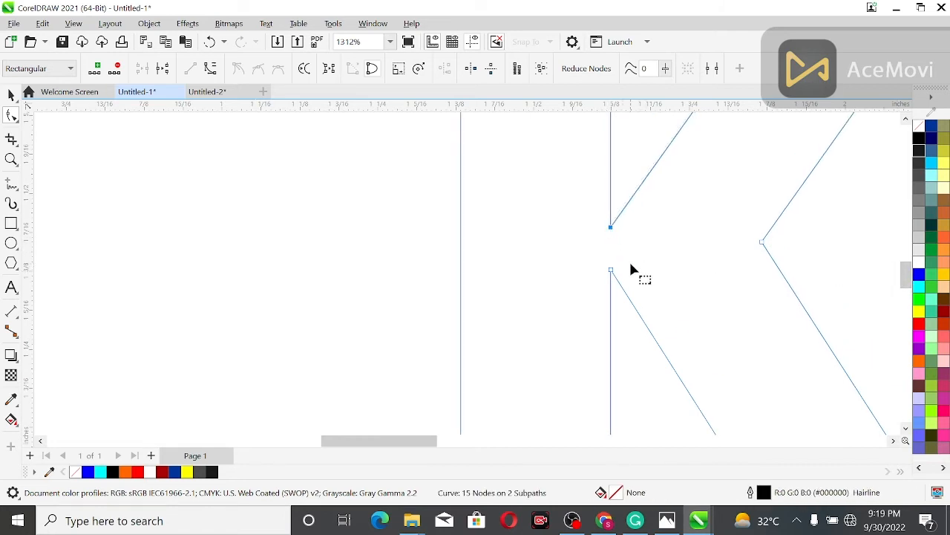
pyautogui.press('Up')
pyautogui.press('Up')
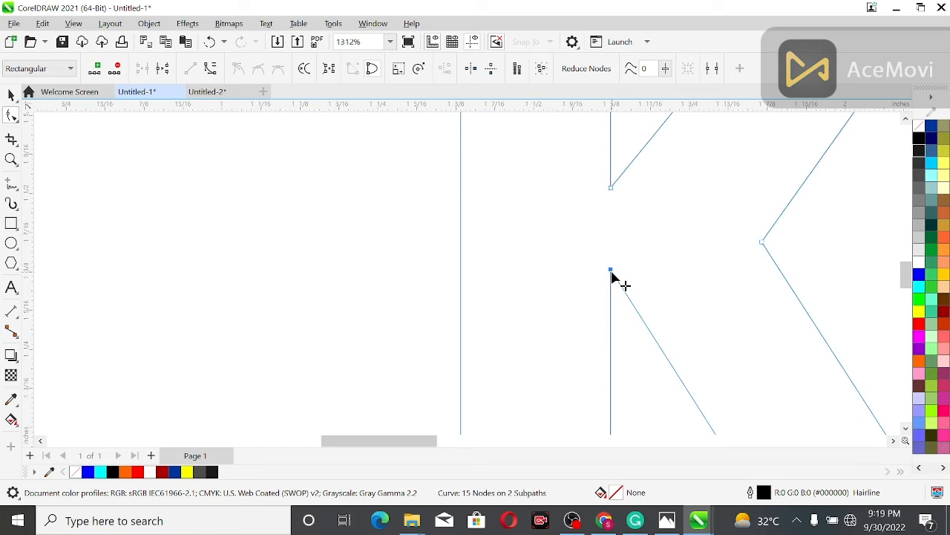
pyautogui.press('Down')
pyautogui.press('Down')
pyautogui.press('Down')
pyautogui.press('Down')
pyautogui.press('Down')
pyautogui.press('Down')
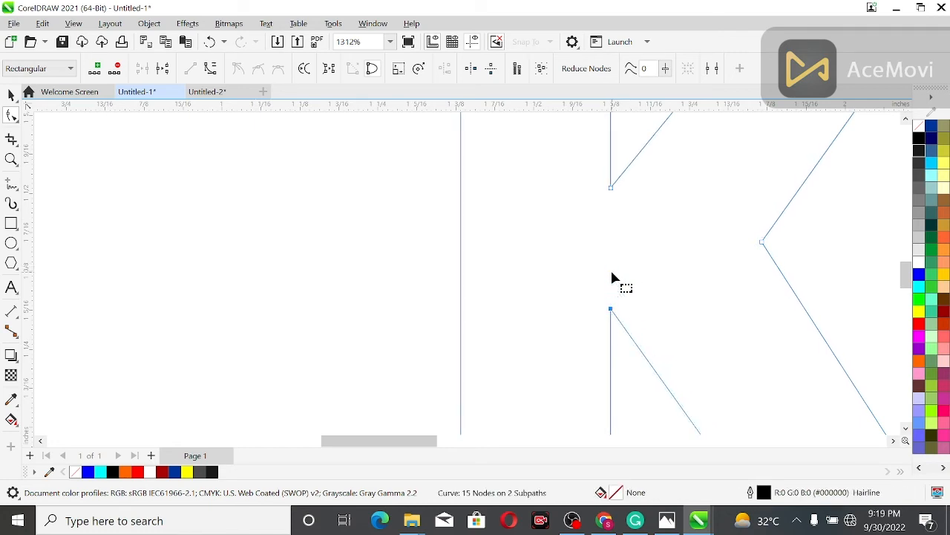
pyautogui.click(316, 195)
pyautogui.scroll(-5, 328, 230)
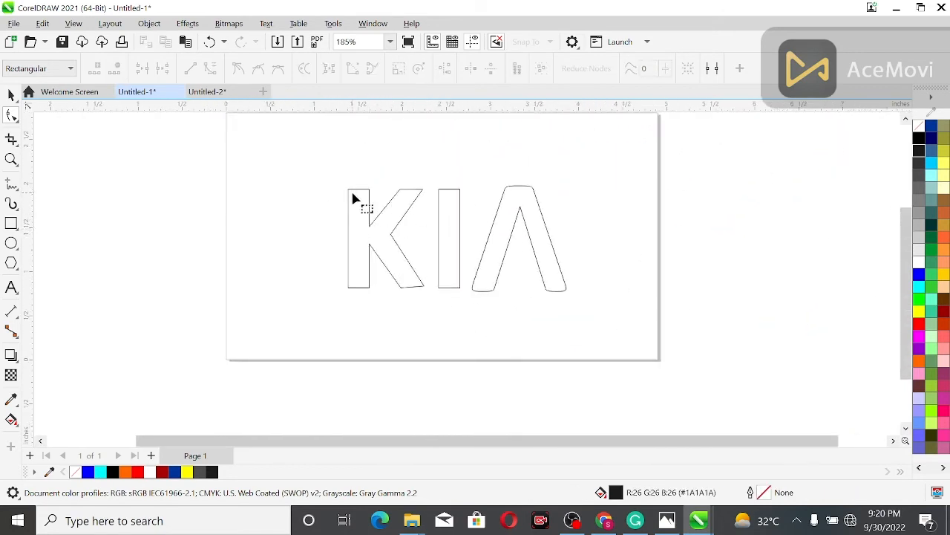
# - Delete the rounding nodes along the top of the letter A and convert its top edge to a straight line
pyautogui.click(511, 207)
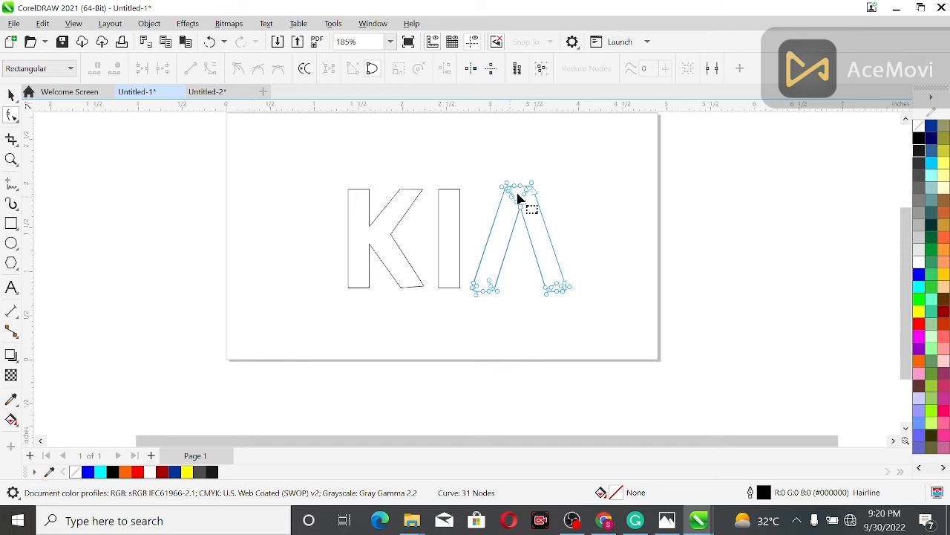
pyautogui.scroll(4, 517, 192)
pyautogui.scroll(3, 493, 179)
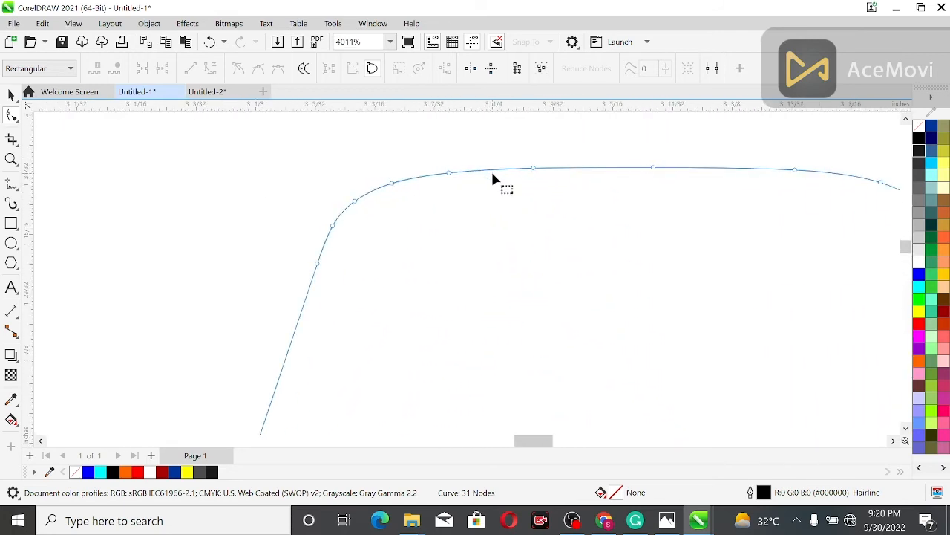
pyautogui.click(11, 158)
pyautogui.moveTo(350, 143); pyautogui.dragTo(748, 258)
pyautogui.press('F10')
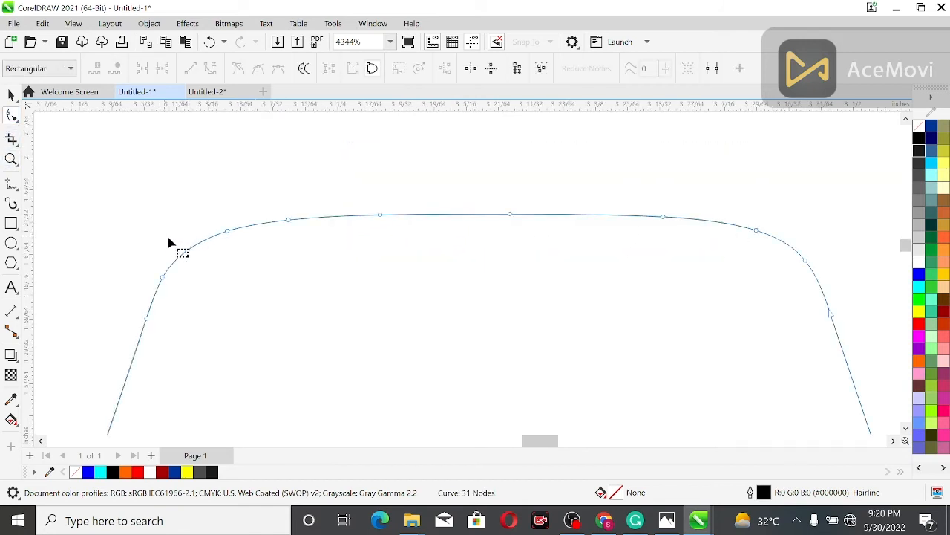
pyautogui.moveTo(176, 231); pyautogui.dragTo(815, 270)
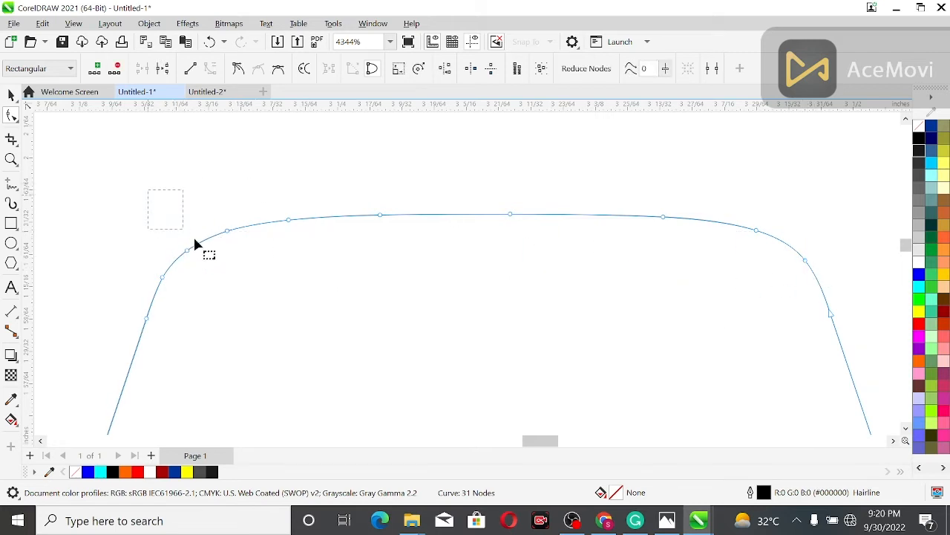
pyautogui.moveTo(486, 257); pyautogui.dragTo(811, 292)
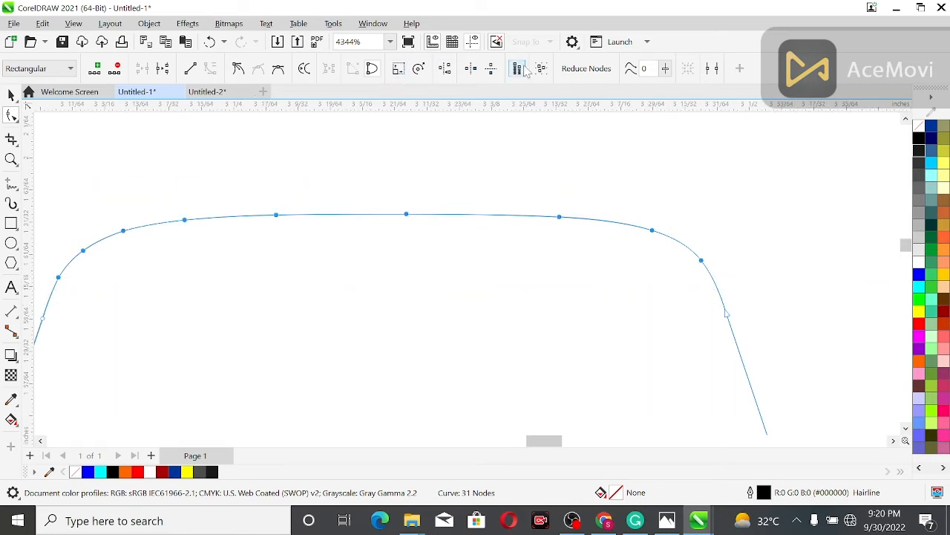
pyautogui.click(116, 68)
pyautogui.click(311, 203)
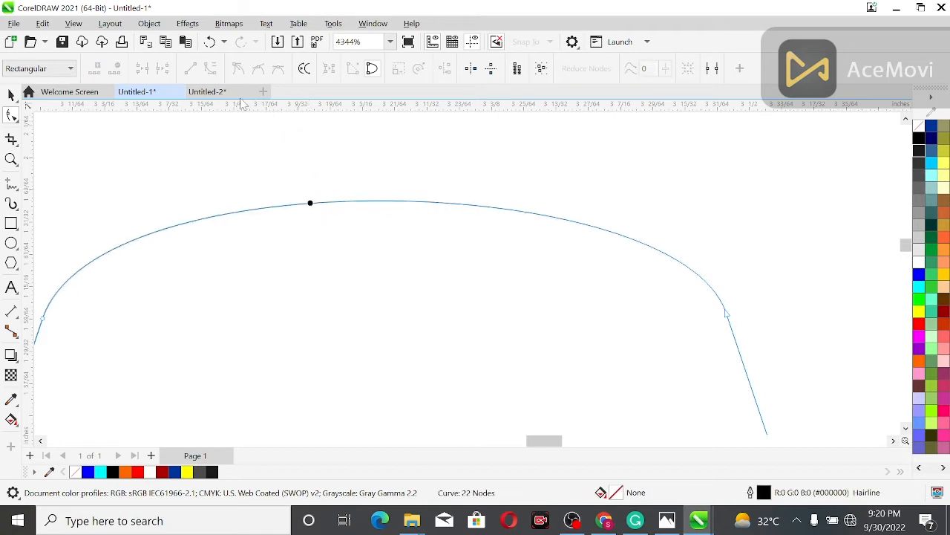
pyautogui.click(297, 203)
pyautogui.click(191, 69)
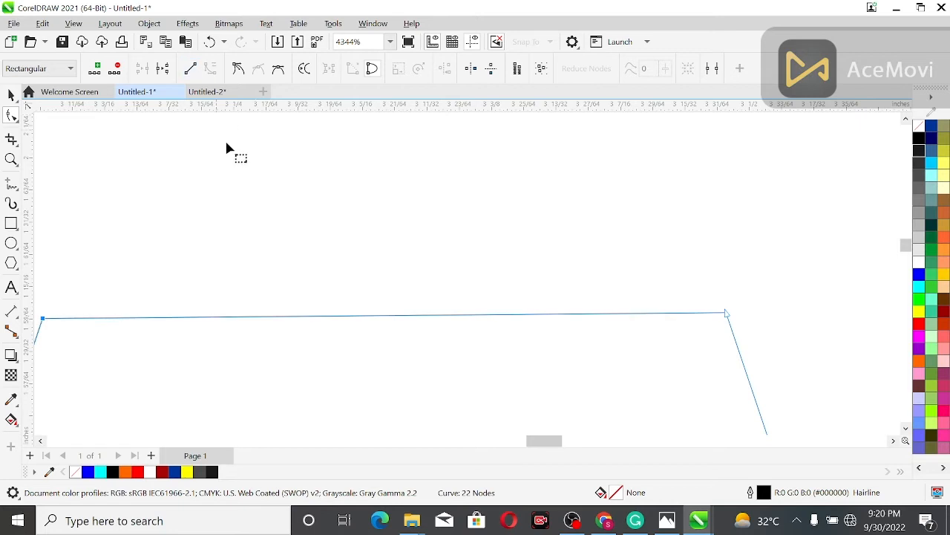
# - Delete the rounding nodes at the foot of the A's left leg and convert its bottom edge to a straight line
pyautogui.scroll(-5, 256, 199)
pyautogui.scroll(-2, 260, 210)
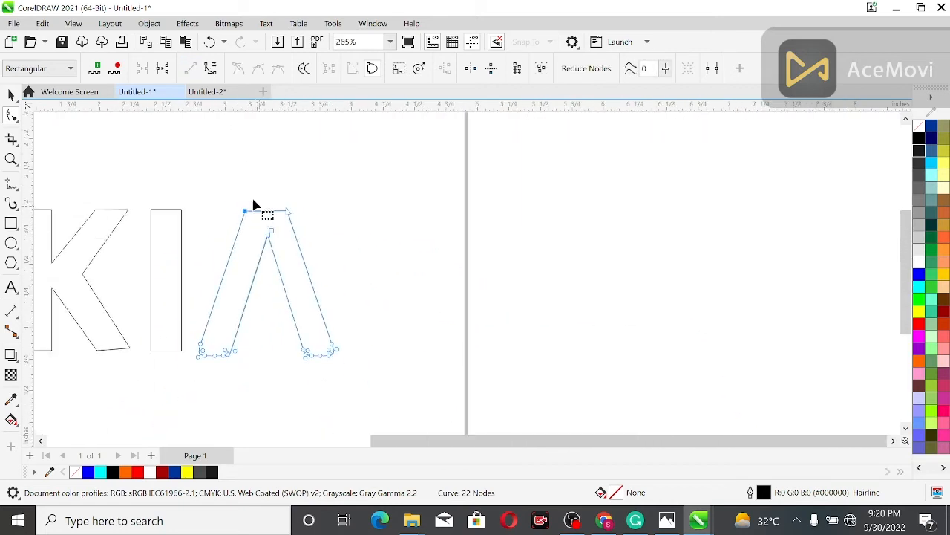
pyautogui.scroll(2, 216, 377)
pyautogui.scroll(2, 206, 340)
pyautogui.scroll(1, 206, 343)
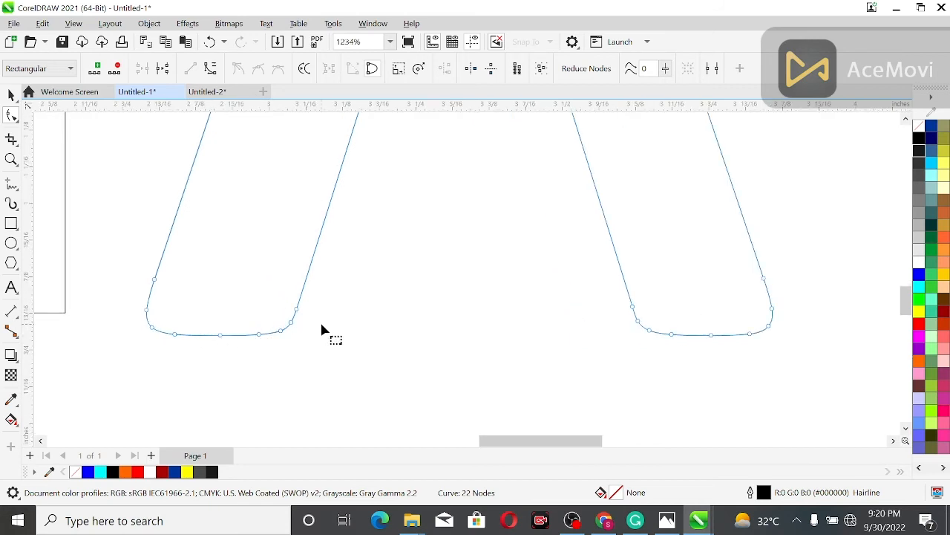
pyautogui.moveTo(301, 329); pyautogui.dragTo(140, 355)
pyautogui.click(114, 68)
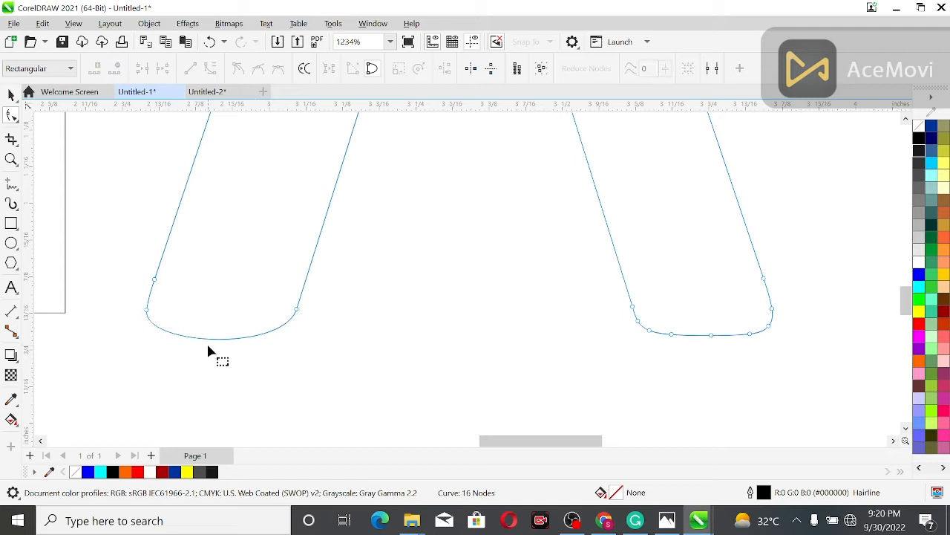
pyautogui.click(212, 335)
pyautogui.click(190, 68)
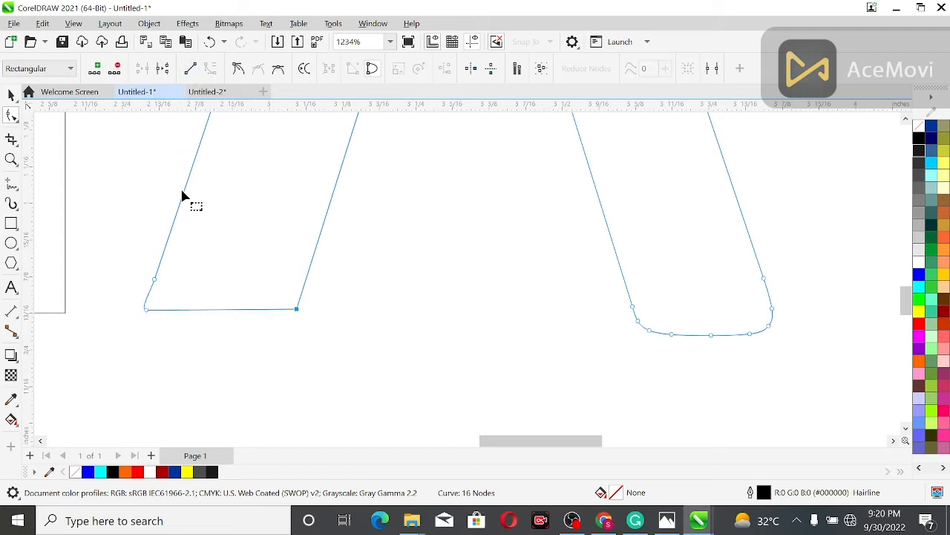
# - Remove the extra node on the outer side of the A's left leg and convert that side to a straight line
pyautogui.moveTo(121, 264); pyautogui.dragTo(195, 292)
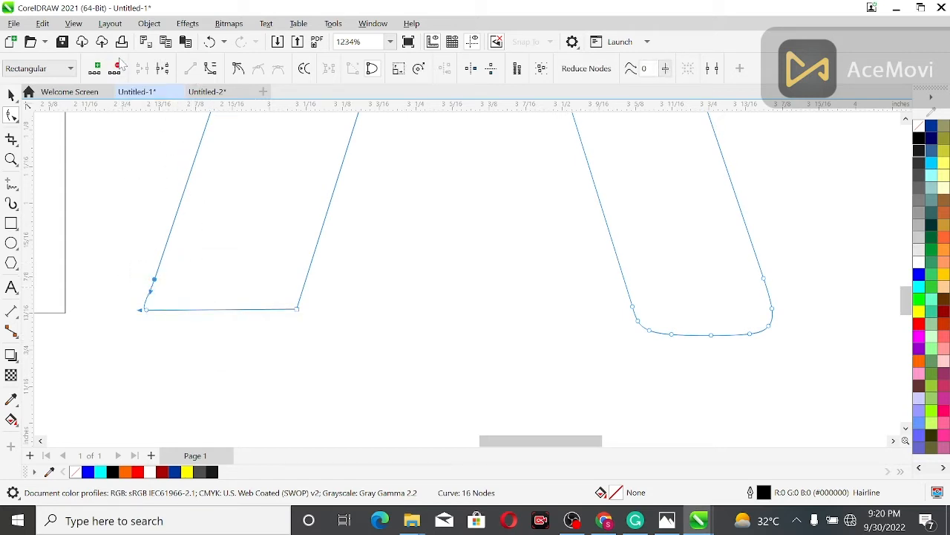
pyautogui.click(118, 68)
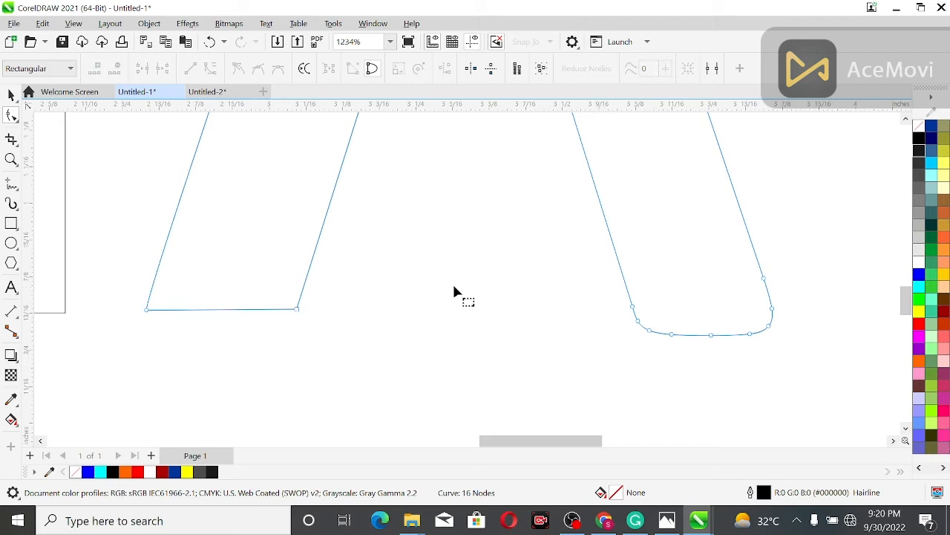
pyautogui.click(178, 207)
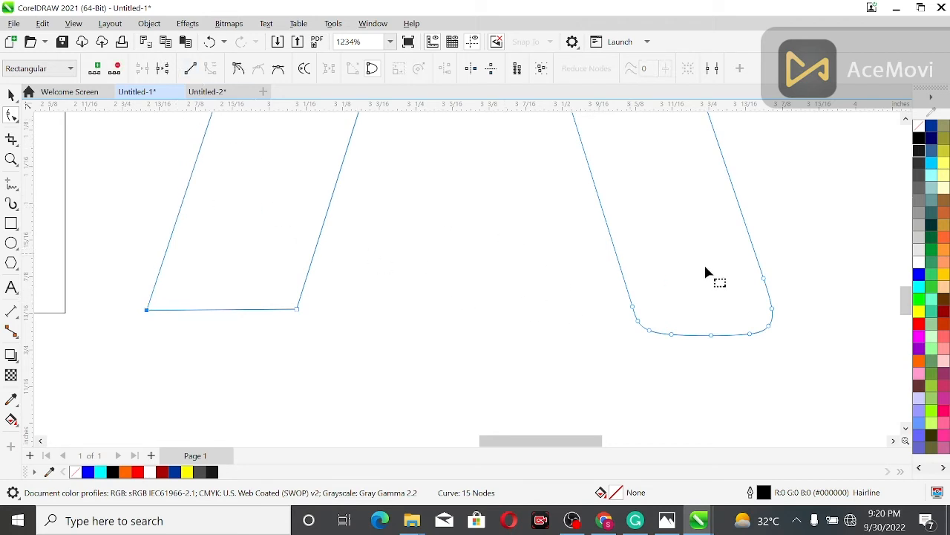
# - Delete the rounding nodes at the foot of the A's right leg and convert its bottom edge to a straight line
pyautogui.moveTo(795, 312); pyautogui.dragTo(632, 348)
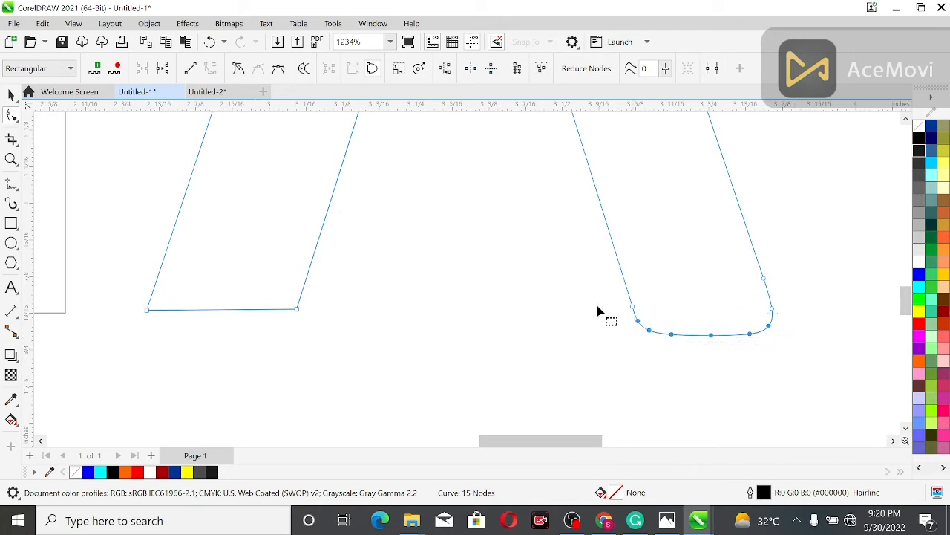
pyautogui.press('Delete')
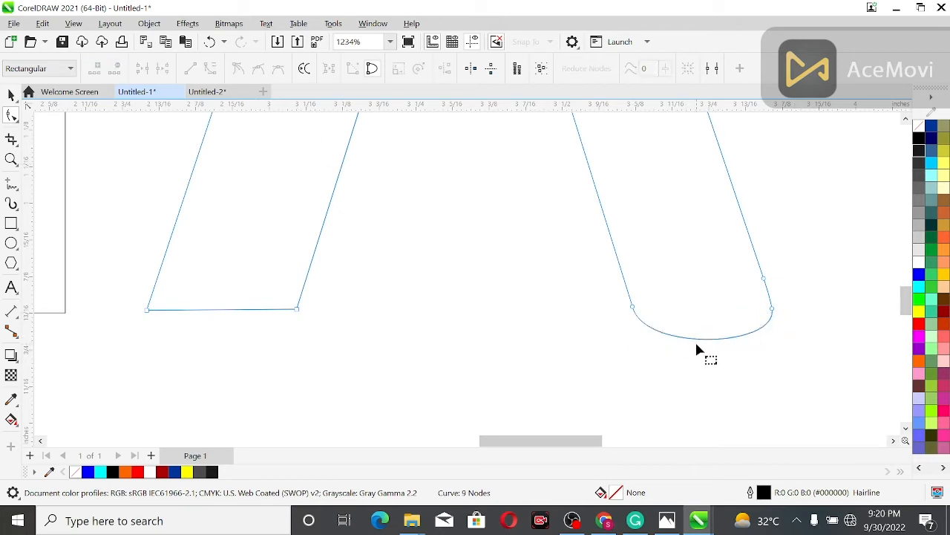
pyautogui.click(190, 68)
# - Remove the extra node on the outer side of the A's right leg and convert that side to a straight line
pyautogui.moveTo(795, 292); pyautogui.dragTo(795, 291)
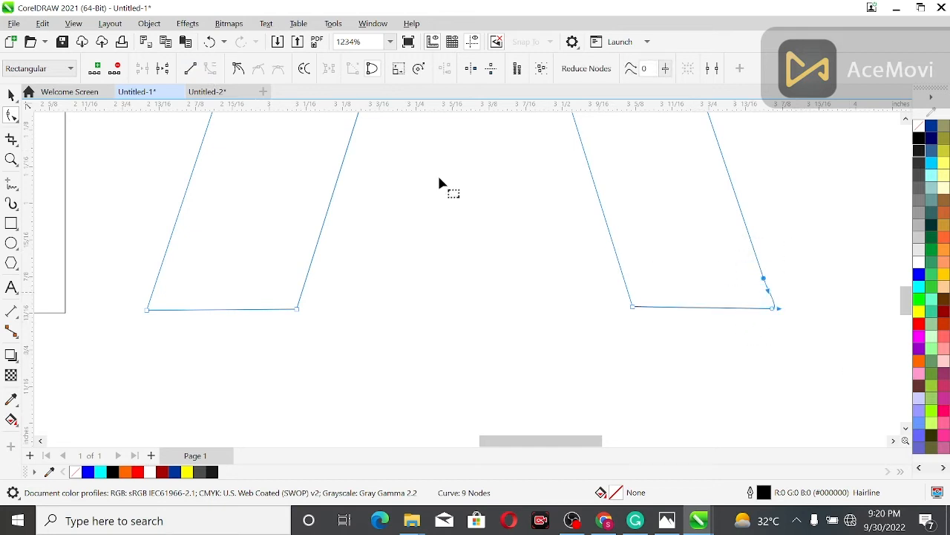
pyautogui.click(115, 68)
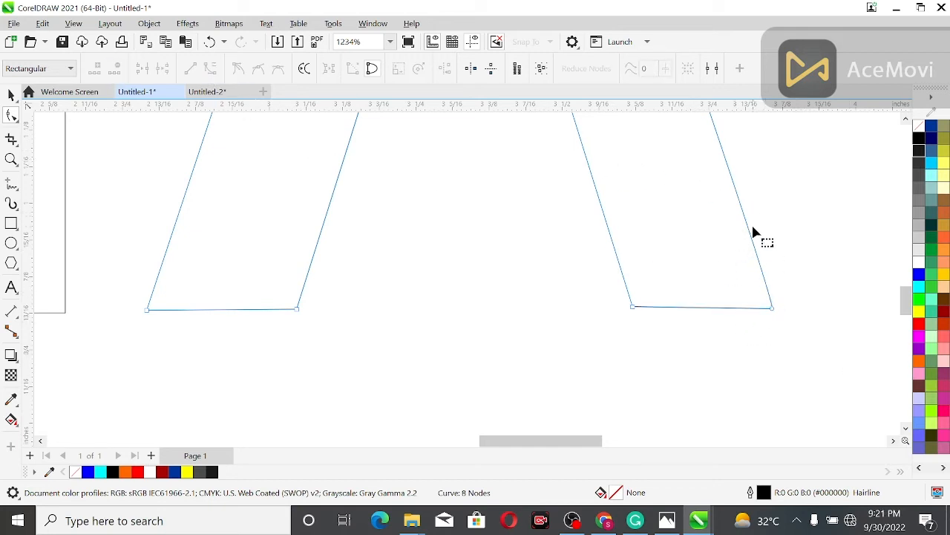
pyautogui.click(590, 207)
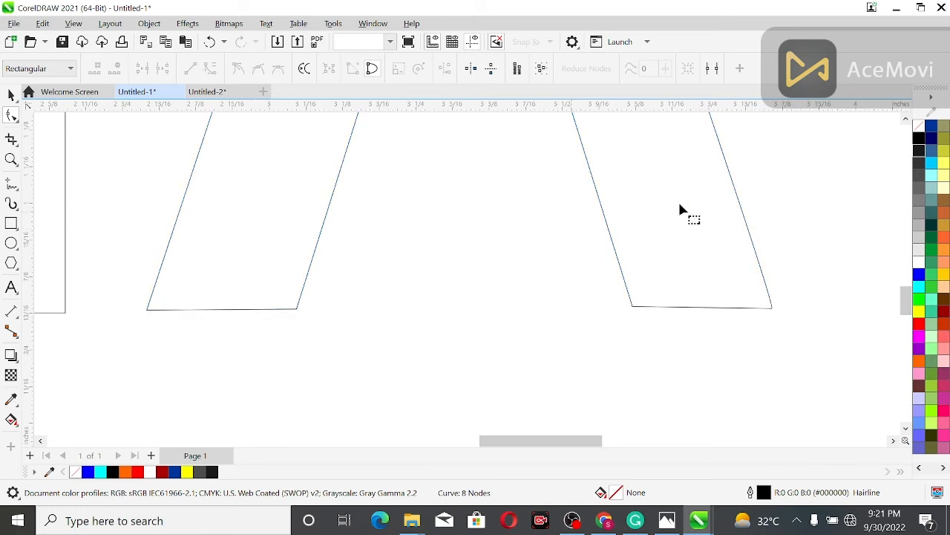
pyautogui.click(743, 215)
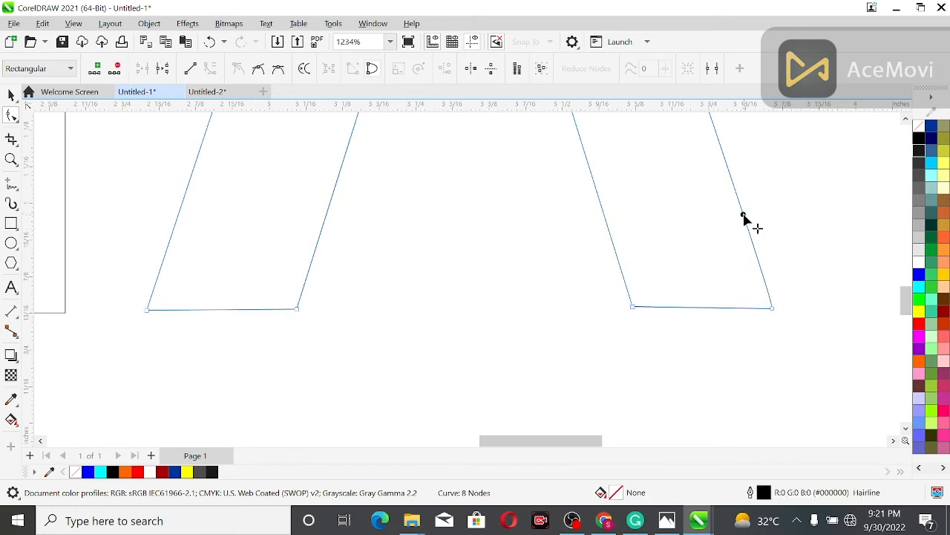
pyautogui.click(191, 69)
pyautogui.click(501, 257)
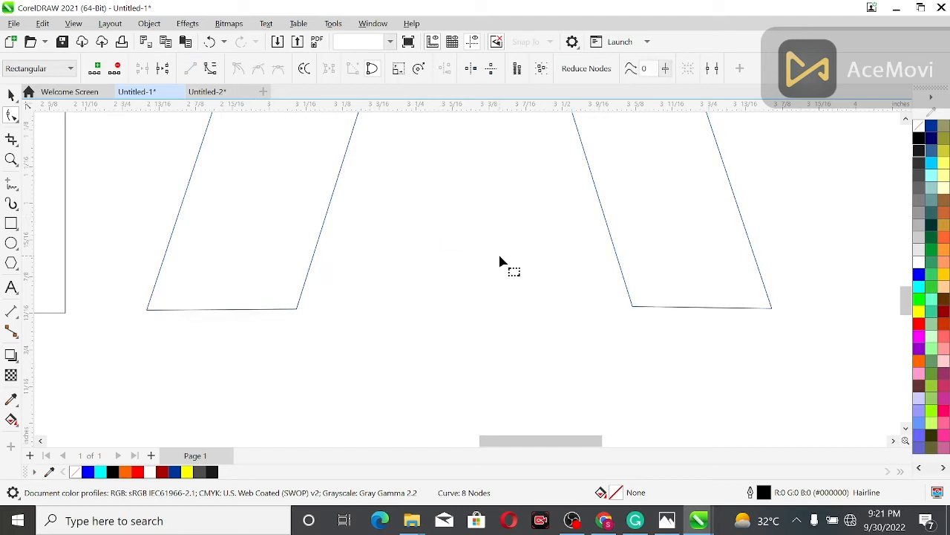
# - Place horizontal guidelines along the bottom and top edges of the KIA letters
pyautogui.scroll(-2, 501, 263)
pyautogui.scroll(-1, 502, 269)
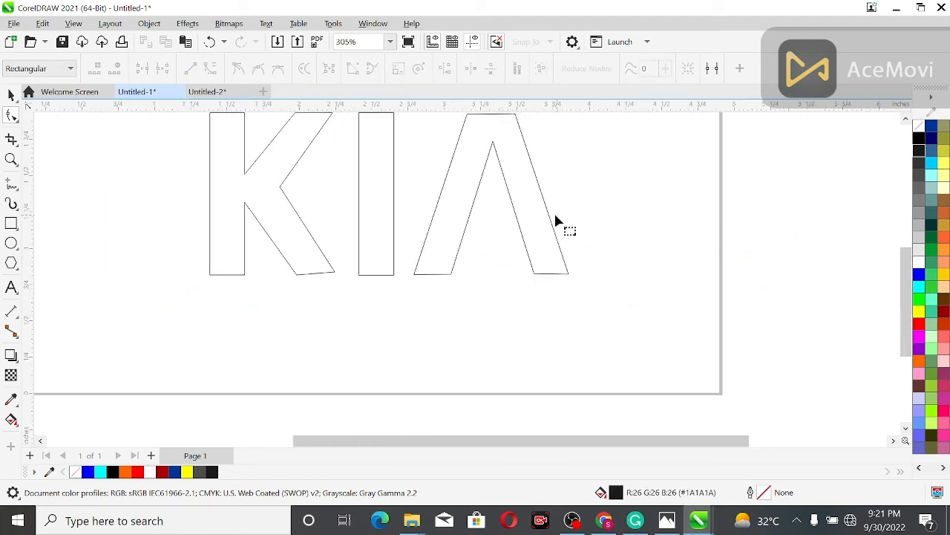
pyautogui.click(436, 274)
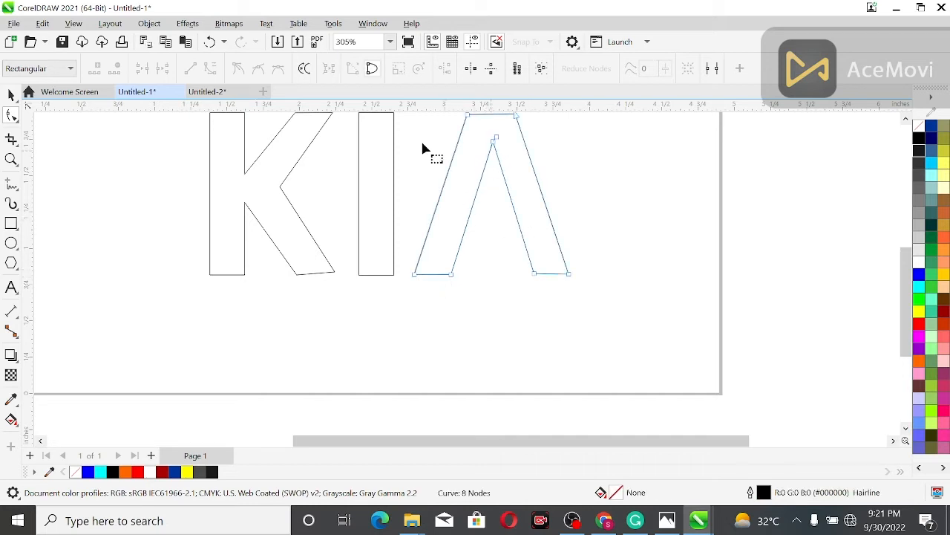
pyautogui.click(11, 94)
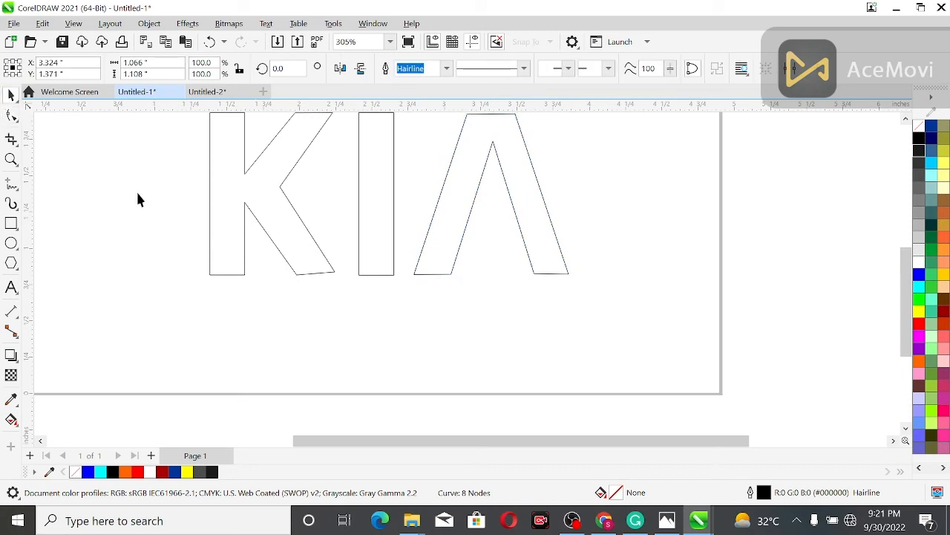
pyautogui.click(135, 197)
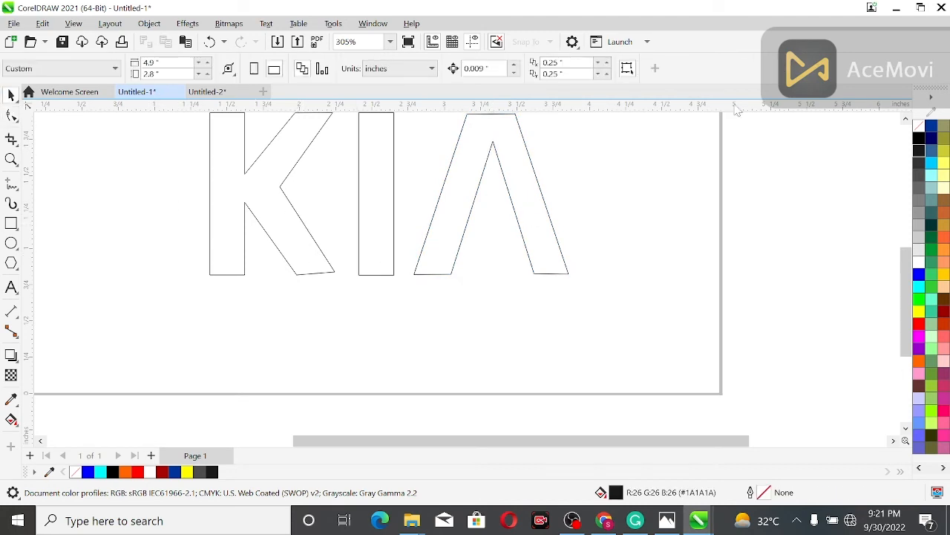
pyautogui.moveTo(641, 108); pyautogui.dragTo(660, 270)
pyautogui.scroll(2, 916, 233)
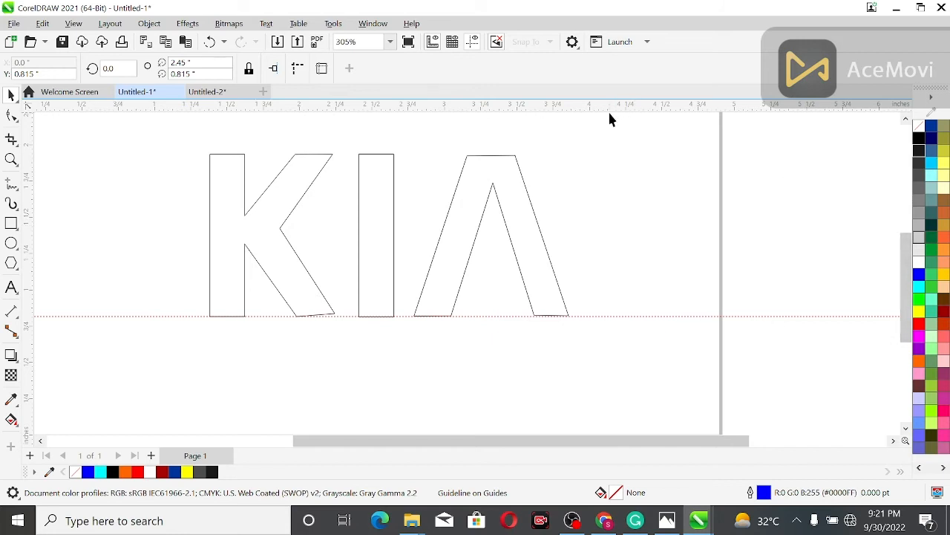
pyautogui.moveTo(610, 108); pyautogui.dragTo(608, 155)
pyautogui.click(557, 138)
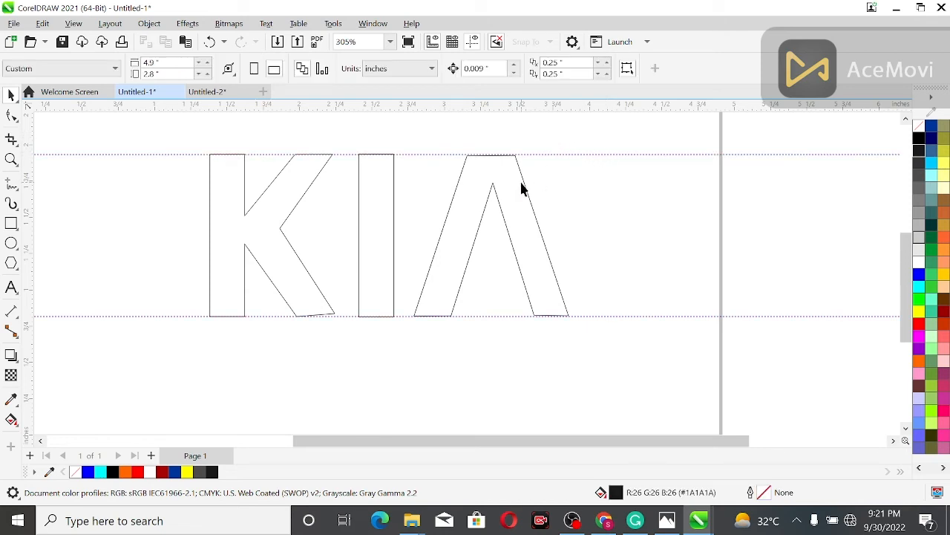
# - Move the A's top-left corner node up onto the upper guideline
pyautogui.click(522, 186)
pyautogui.click(12, 115)
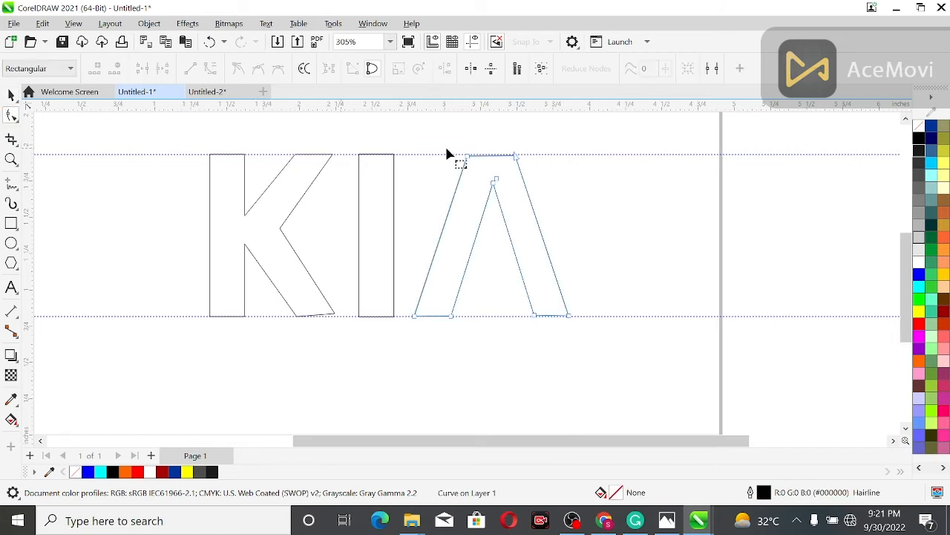
pyautogui.scroll(4, 444, 144)
pyautogui.moveTo(410, 168); pyautogui.dragTo(410, 165)
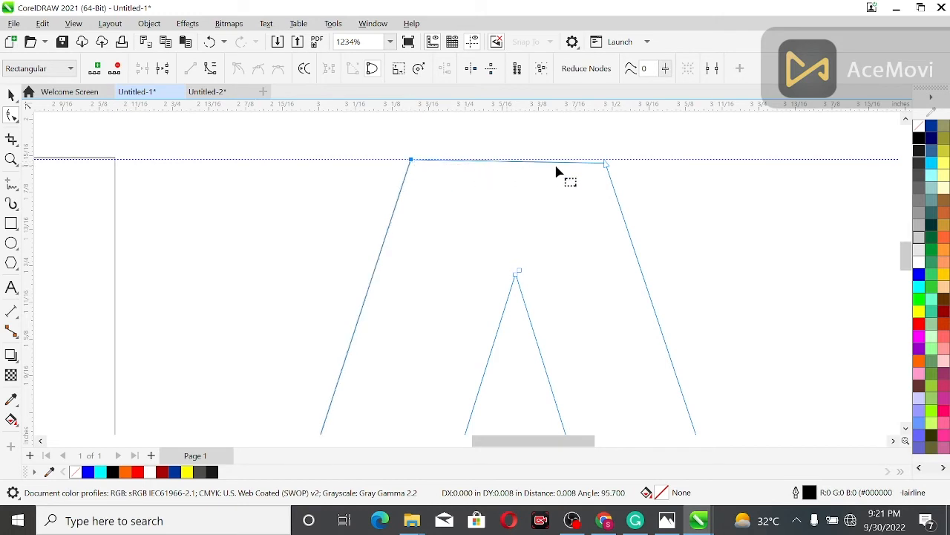
# - Move the A's top-right corner node onto the upper guideline and its right leg's two bottom nodes onto the lower guideline
pyautogui.moveTo(606, 168); pyautogui.dragTo(607, 160)
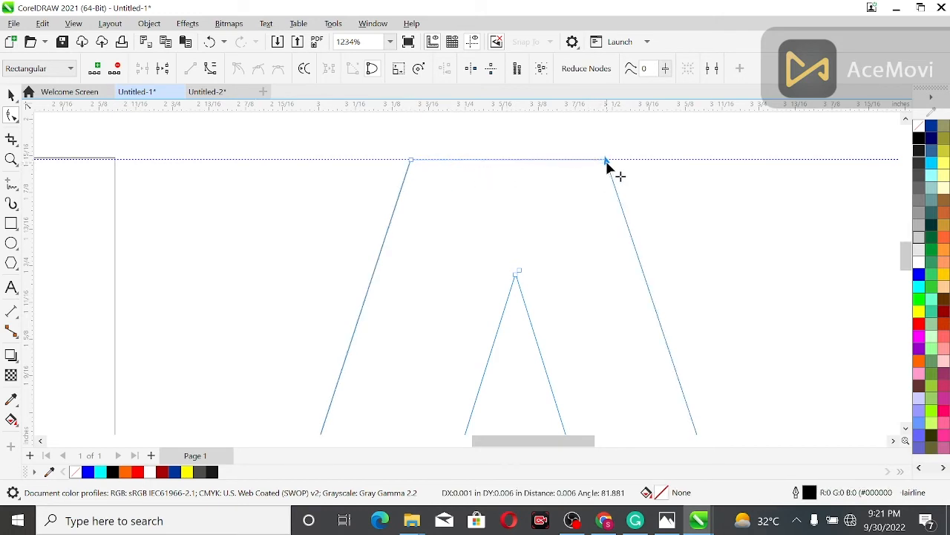
pyautogui.moveTo(905, 255); pyautogui.dragTo(909, 296)
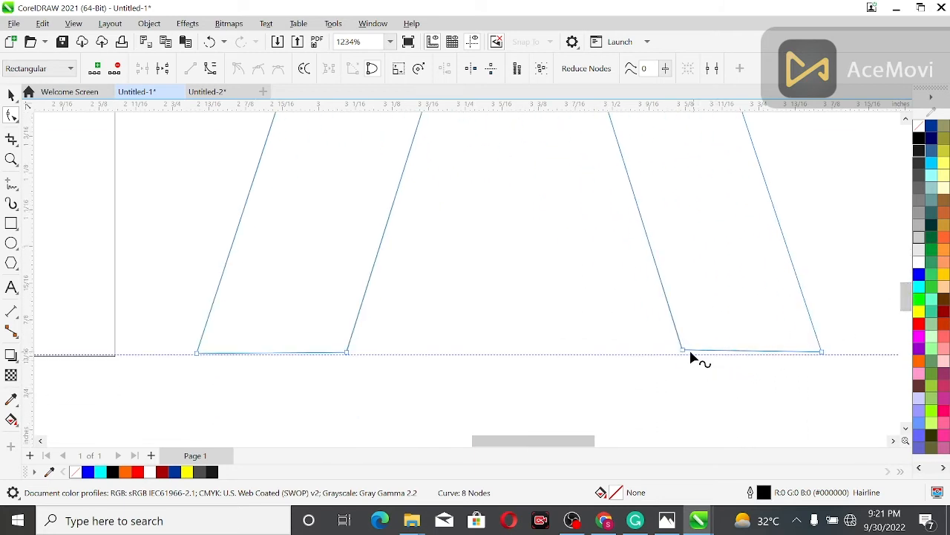
pyautogui.moveTo(681, 350); pyautogui.dragTo(685, 355)
pyautogui.moveTo(821, 352); pyautogui.dragTo(822, 355)
# - Move the bottom edge of the A's left leg down onto the lower guideline
pyautogui.moveTo(187, 335); pyautogui.dragTo(371, 392)
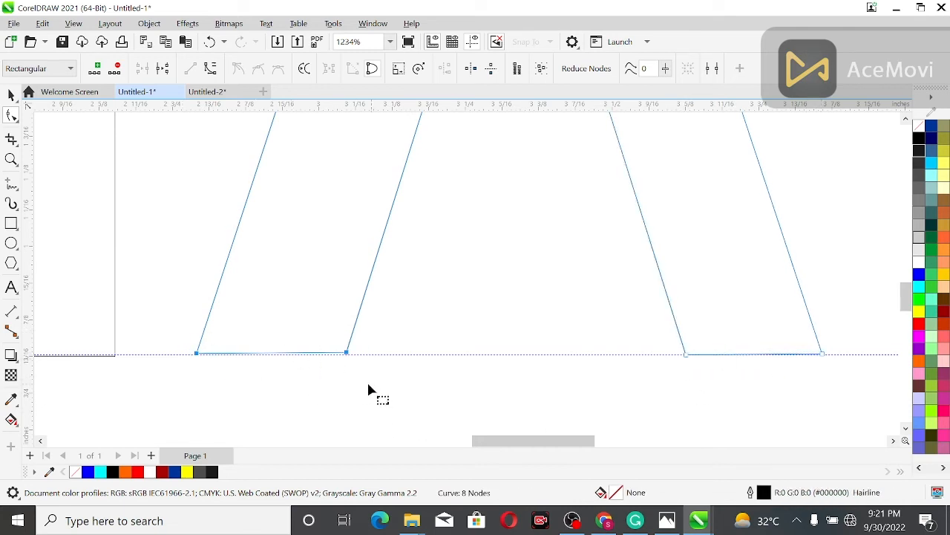
pyautogui.click(328, 352)
pyautogui.moveTo(318, 355); pyautogui.dragTo(310, 355)
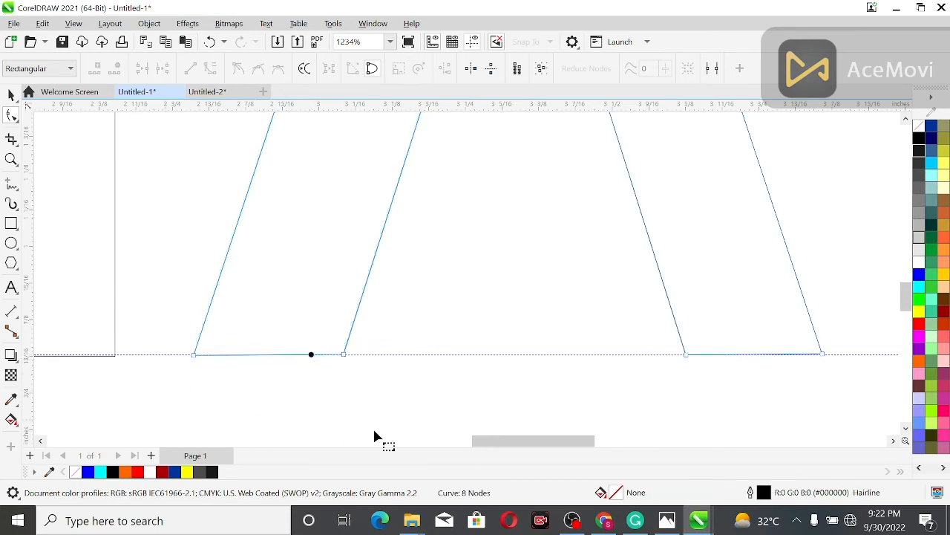
# - Move the outer bottom corner node of the K's diagonal leg down onto the lower guideline
pyautogui.moveTo(516, 443); pyautogui.dragTo(439, 444)
pyautogui.click(414, 346)
pyautogui.moveTo(415, 345); pyautogui.dragTo(420, 361)
pyautogui.click(358, 355)
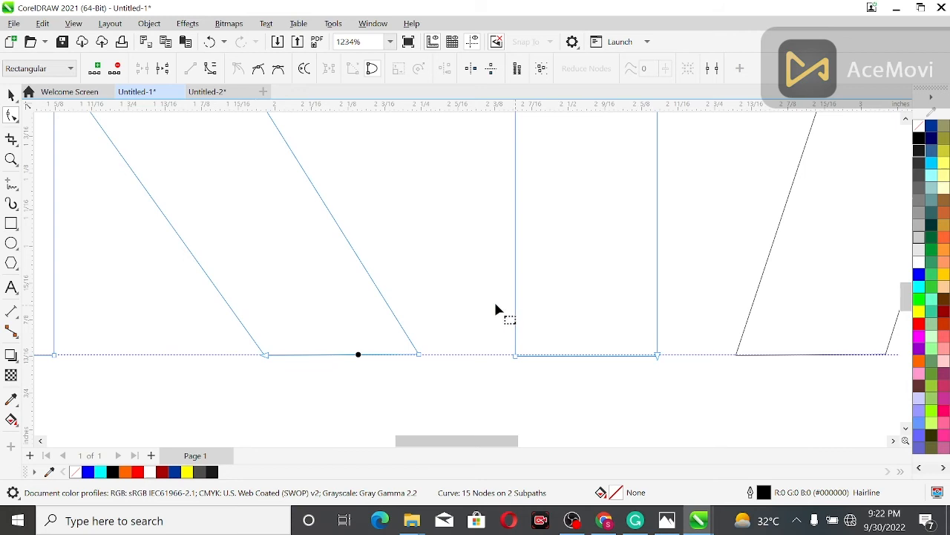
pyautogui.scroll(-3, 378, 310)
pyautogui.scroll(-2, 379, 311)
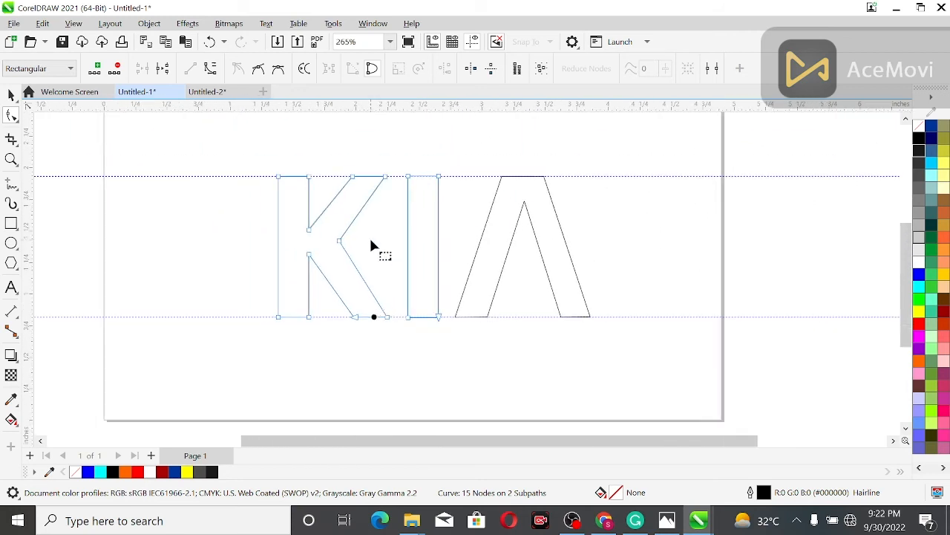
# - Deselect the letters and delete the upper and lower horizontal guidelines
pyautogui.press('Escape')
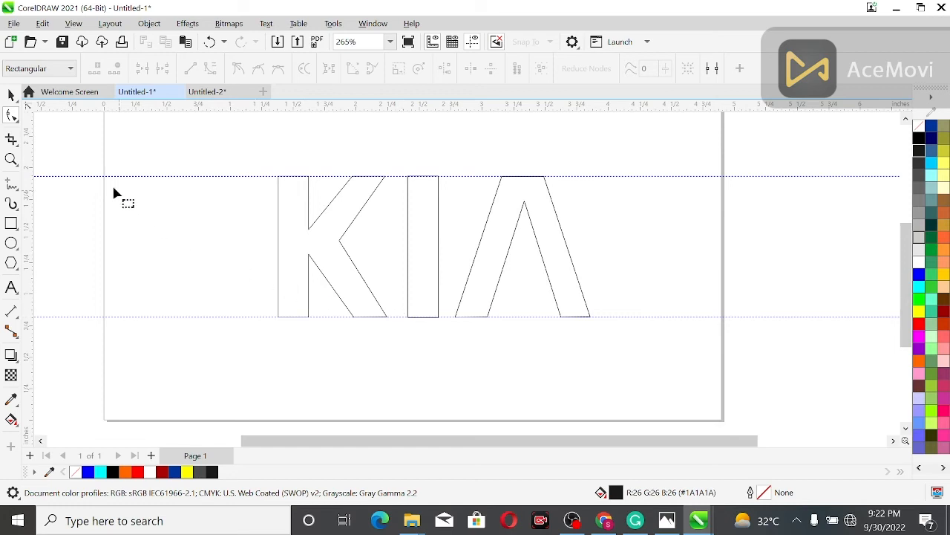
pyautogui.click(148, 177)
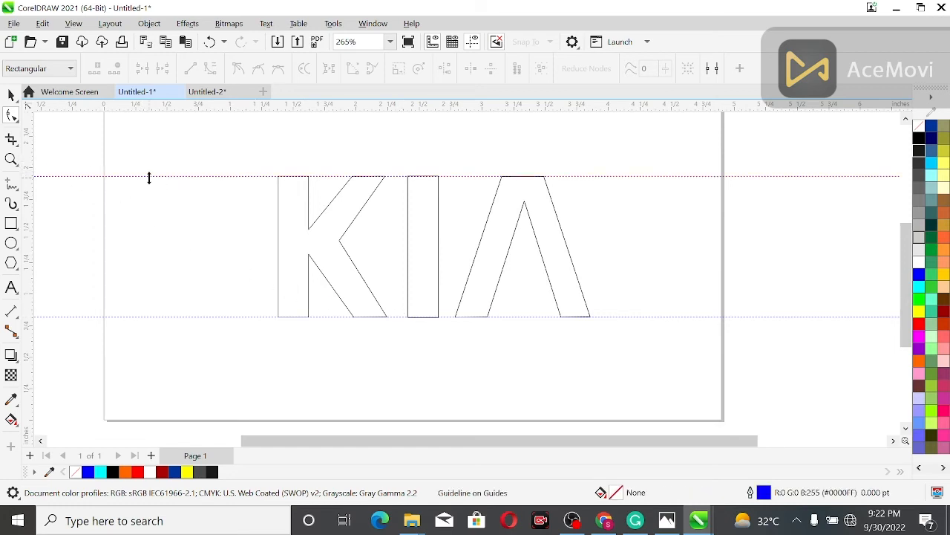
pyautogui.press('Delete')
pyautogui.click(174, 316)
pyautogui.press('Delete')
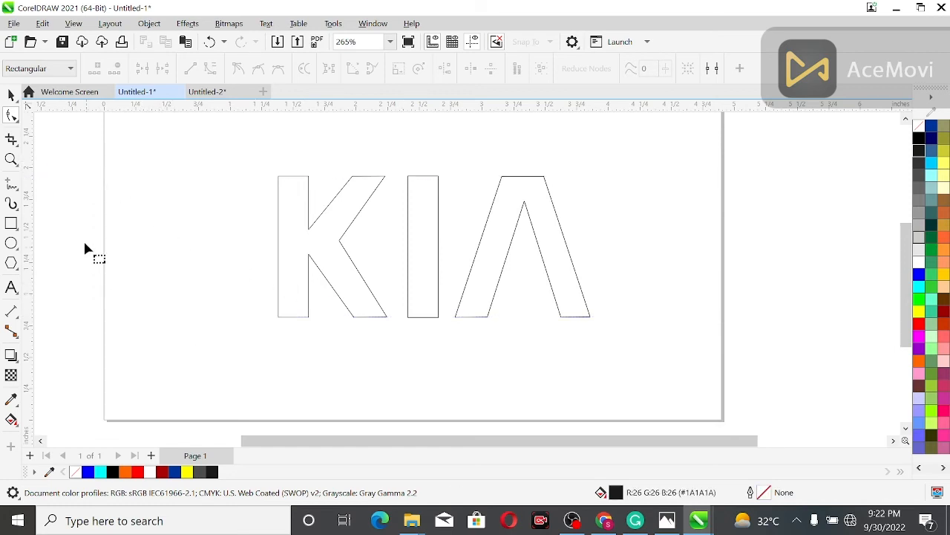
# - Draw a thin horizontal rectangle about 0.318 by 0.035 inches beside the K, with a black outline and no fill
pyautogui.click(11, 223)
pyautogui.moveTo(191, 187); pyautogui.dragTo(235, 191)
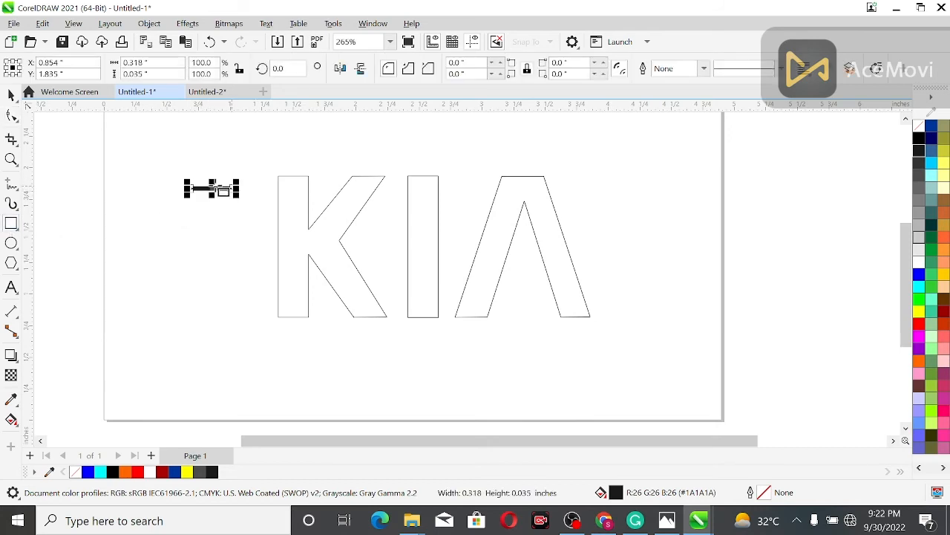
pyautogui.rightClick(919, 139)
pyautogui.click(918, 126)
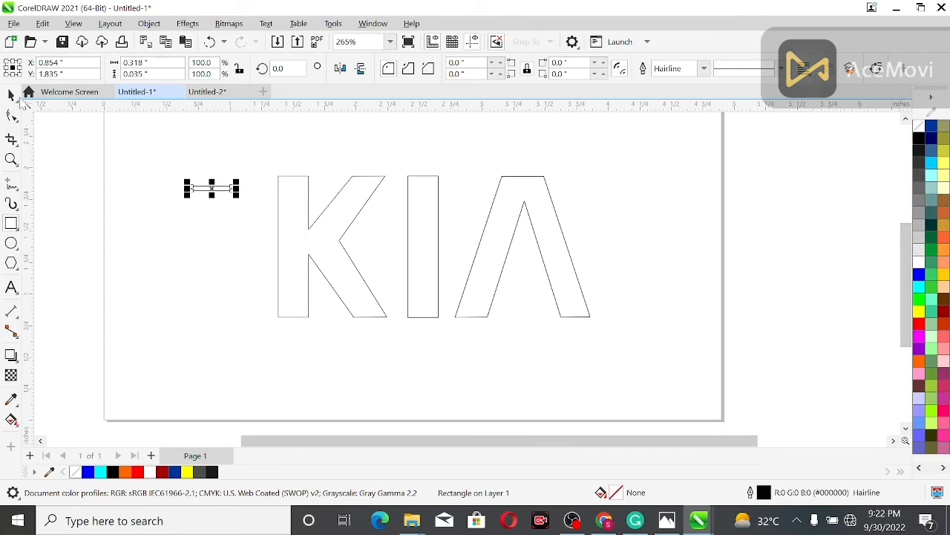
# - Align the thin rectangle with the centre and then the top edge of the K and I shape
pyautogui.click(11, 95)
pyautogui.click(57, 135)
pyautogui.click(211, 191)
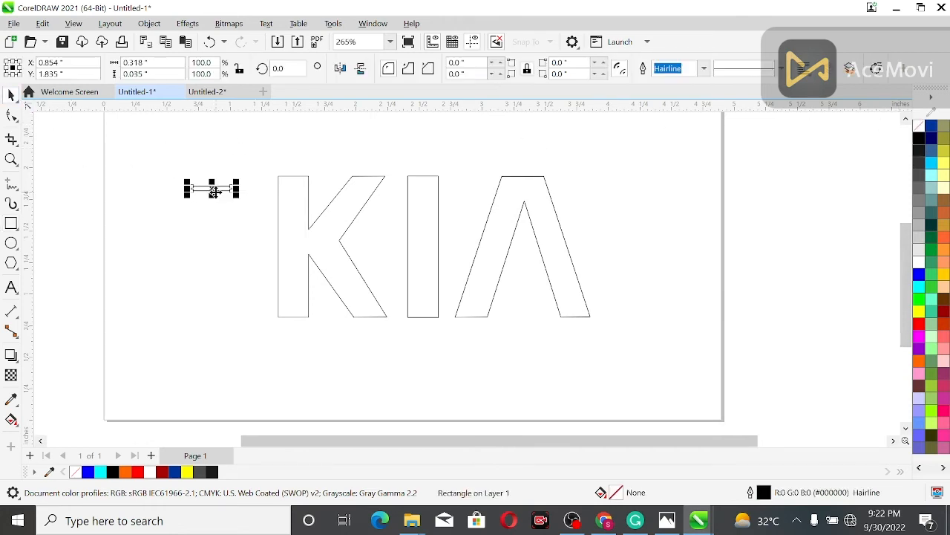
pyautogui.keyDown('shift'); pyautogui.click(308, 208); pyautogui.keyUp('shift')
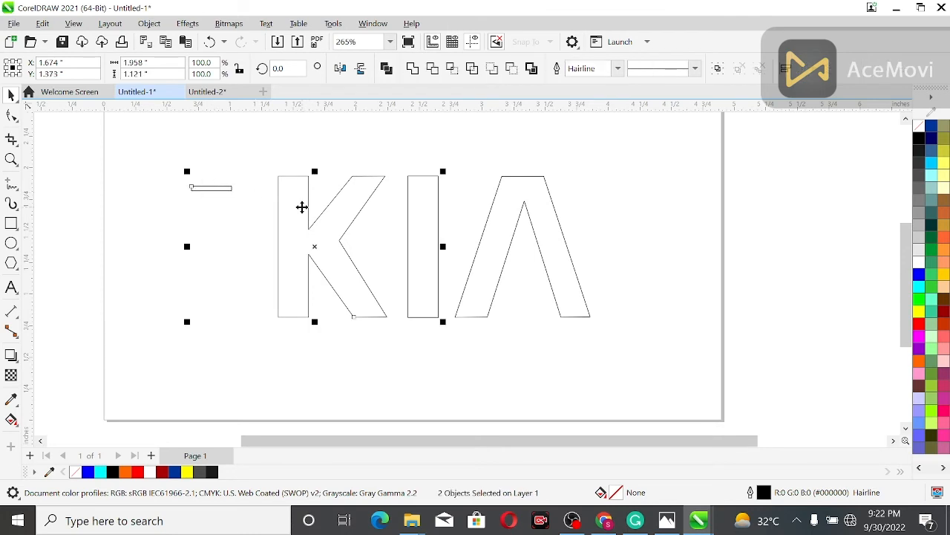
pyautogui.press('t')
pyautogui.press('e')
pyautogui.press('c')
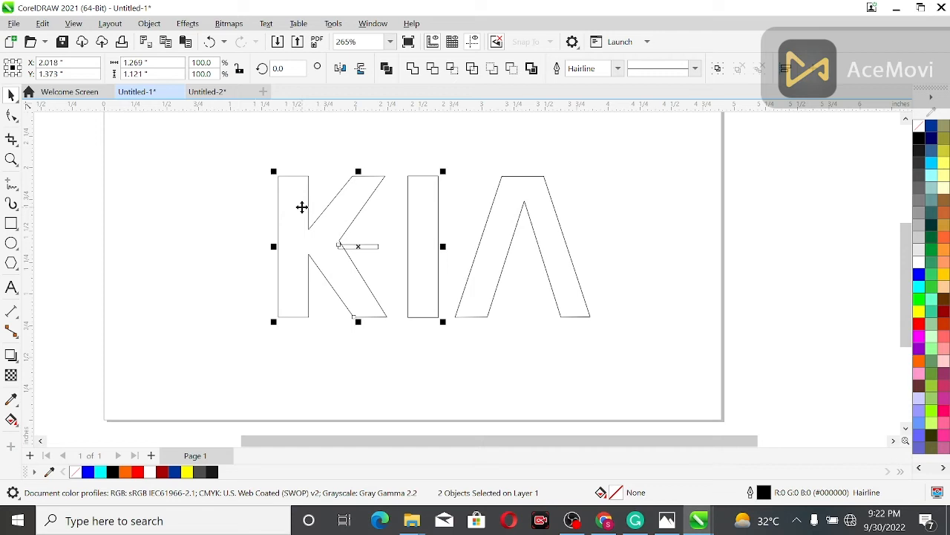
pyautogui.press('t')
# - Shift the thin rectangle along the top edge until it overhangs the K's top-left corner, at about X 1.397 inches
pyautogui.click(350, 175)
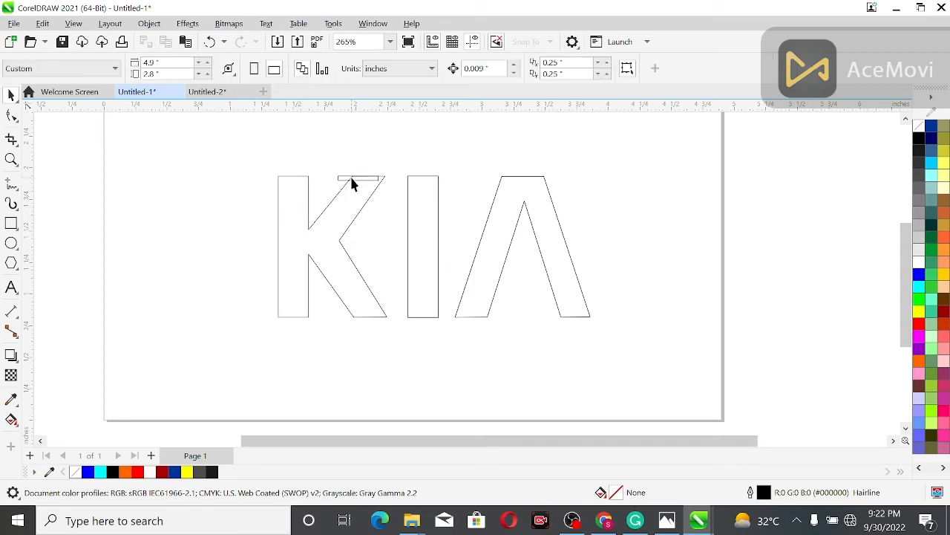
pyautogui.press('Left')
pyautogui.press('Left')
pyautogui.press('Left')
pyautogui.press('Left')
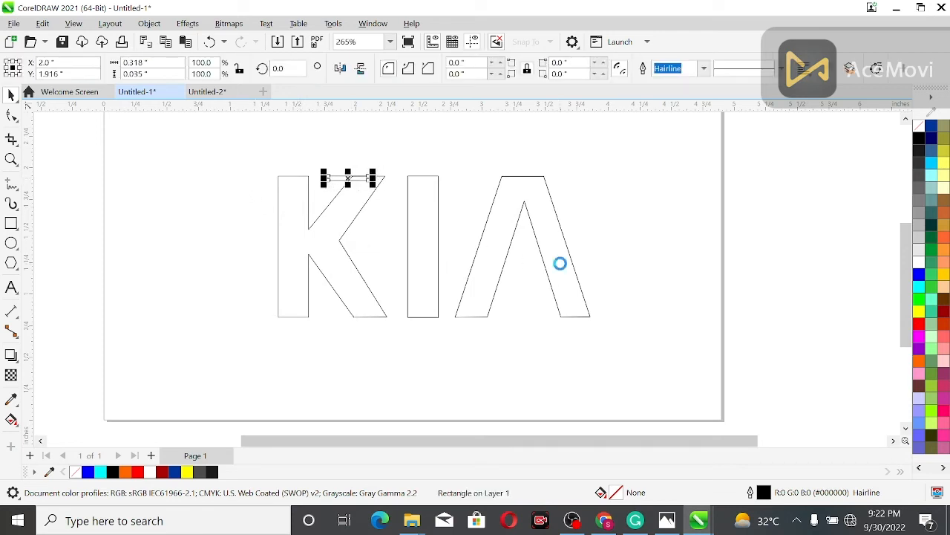
pyautogui.press('Left')
pyautogui.press('Left')
pyautogui.press('Left')
pyautogui.press('Left')
pyautogui.press('Left')
pyautogui.press('Left')
pyautogui.press('Left')
pyautogui.press('Left')
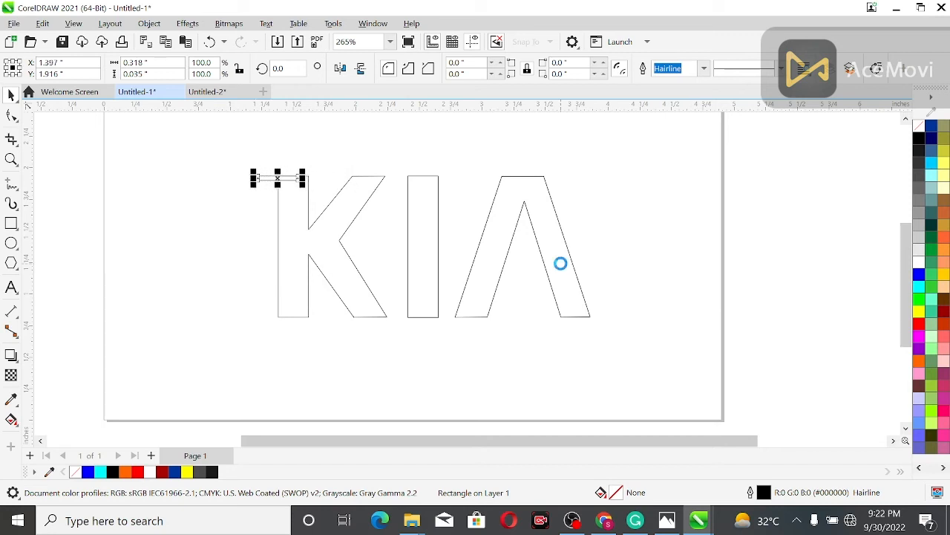
# - Place a copy of the thin rectangle over the I's top-left corner, at about X 2.441 inches
pyautogui.press('Right')
pyautogui.press('Right')
pyautogui.press('Right')
pyautogui.press('Right')
pyautogui.press('Right')
pyautogui.press('Right')
pyautogui.press('Right')
pyautogui.press('Right')
pyautogui.press('Right')
pyautogui.press('Right')
pyautogui.press('Right')
pyautogui.press('Right')
pyautogui.press('Right')
pyautogui.press('Right')
pyautogui.press('Right')
pyautogui.press('Right')
pyautogui.press('Right')
pyautogui.press('Right')
pyautogui.press('Right')
pyautogui.press('Right')
pyautogui.press('Right')
pyautogui.press('Right')
pyautogui.press('Right')
pyautogui.press('Right')
pyautogui.press('Right')
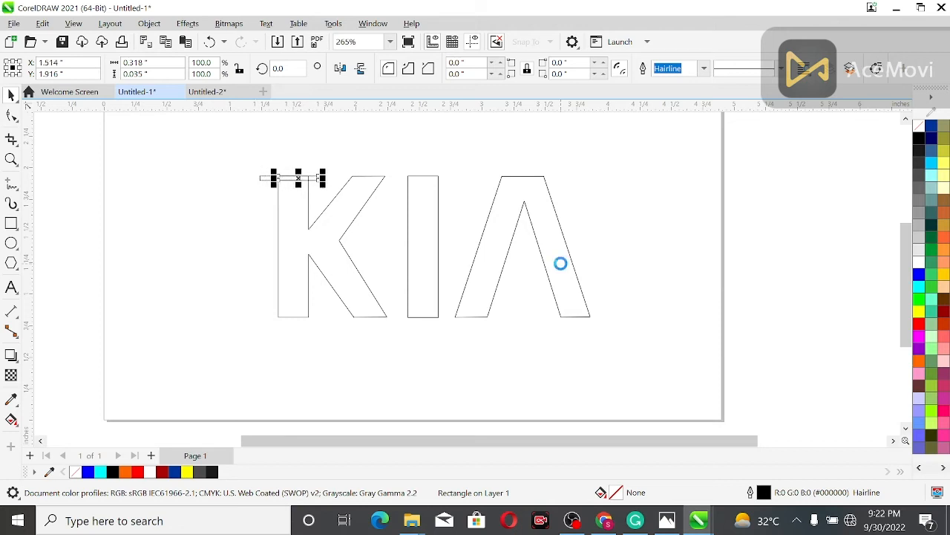
pyautogui.press('Right')
pyautogui.press('Right')
pyautogui.press('Right')
pyautogui.press('Right')
pyautogui.press('Right')
pyautogui.press('Right')
pyautogui.press('Right')
pyautogui.press('Right')
pyautogui.press('Right')
pyautogui.press('Right')
pyautogui.press('Right')
pyautogui.press('Right')
pyautogui.press('Right')
pyautogui.press('Right')
pyautogui.press('Right')
pyautogui.press('Right')
pyautogui.press('Right')
pyautogui.press('Right')
pyautogui.press('Right')
pyautogui.press('Right')
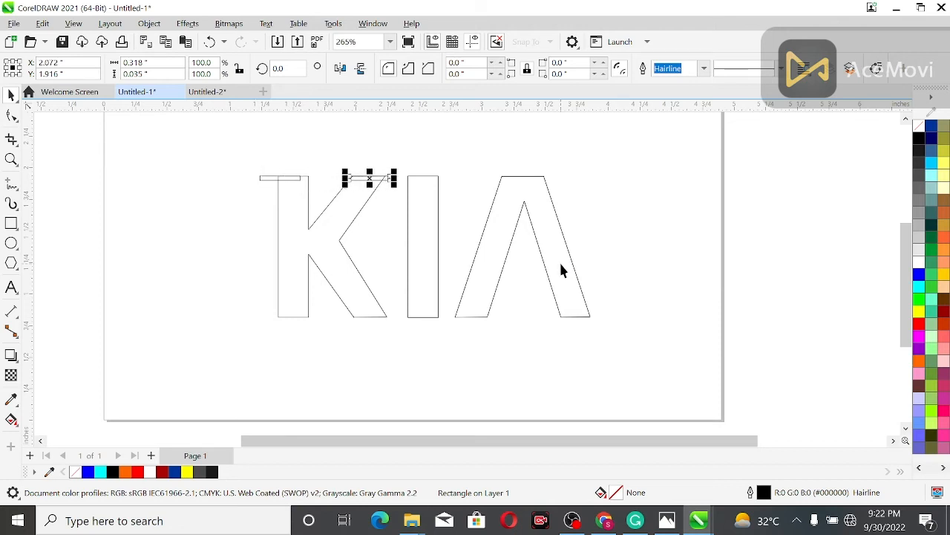
pyautogui.press('Right')
pyautogui.press('Right')
pyautogui.press('Right')
pyautogui.press('Right')
pyautogui.press('Right')
pyautogui.press('Right')
pyautogui.press('Right')
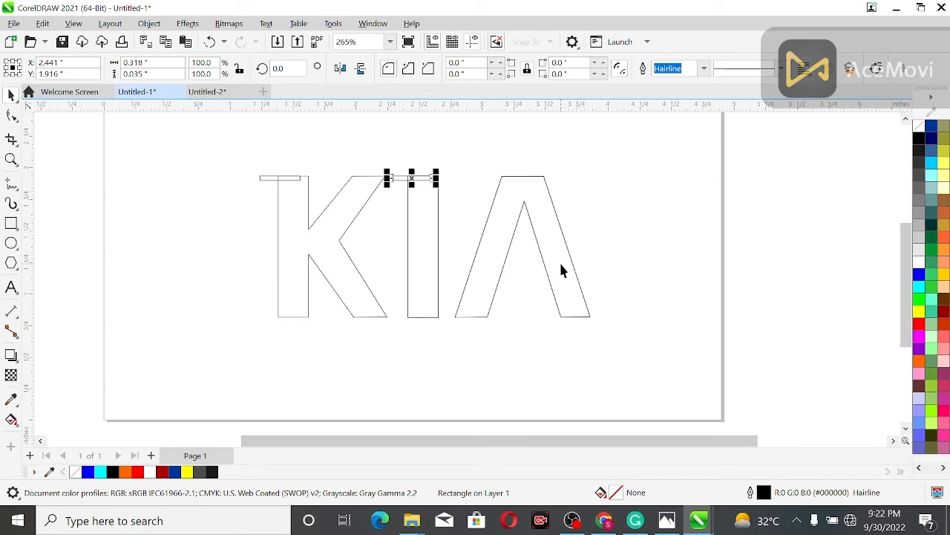
# - Copy the thin rectangle on the I and nudge it to about X 2.45 inches
pyautogui.click(497, 182)
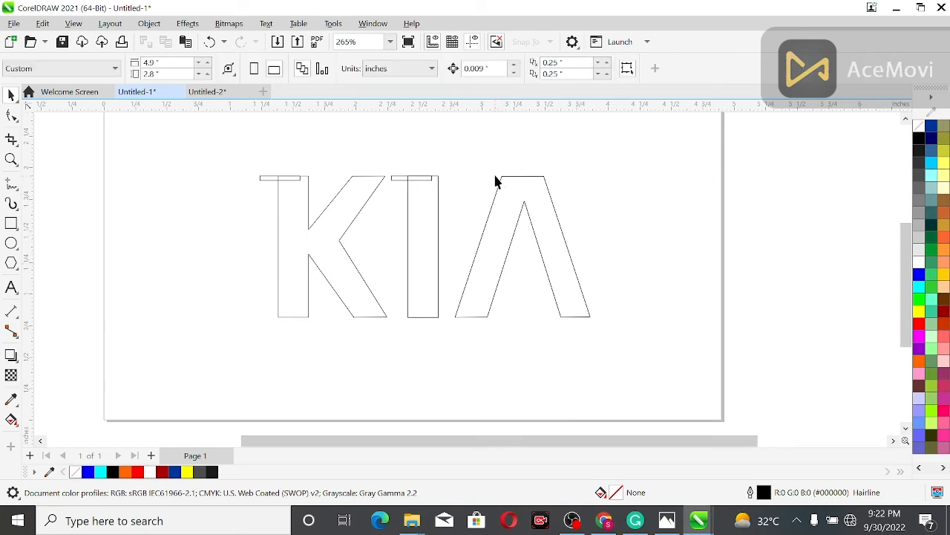
pyautogui.click(389, 178)
pyautogui.hotkey('ctrl', 'c')
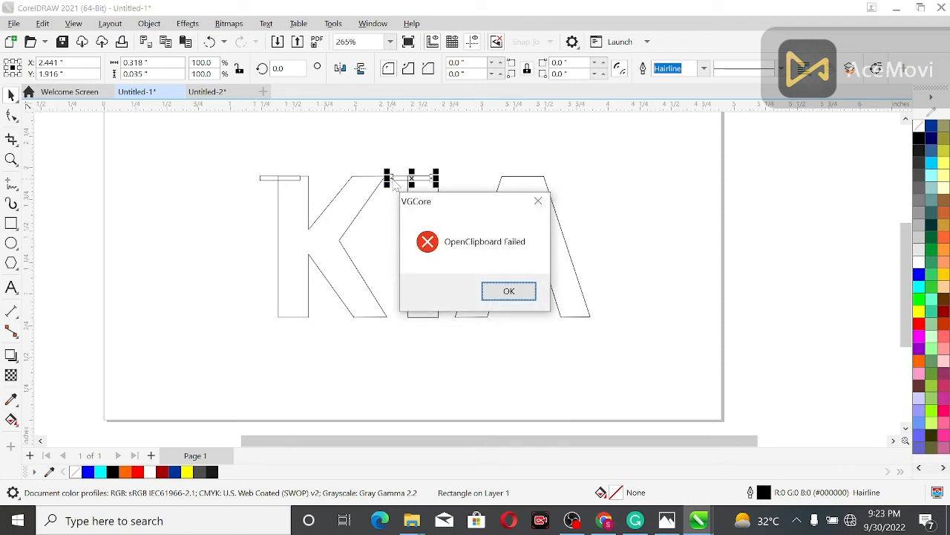
pyautogui.click(538, 201)
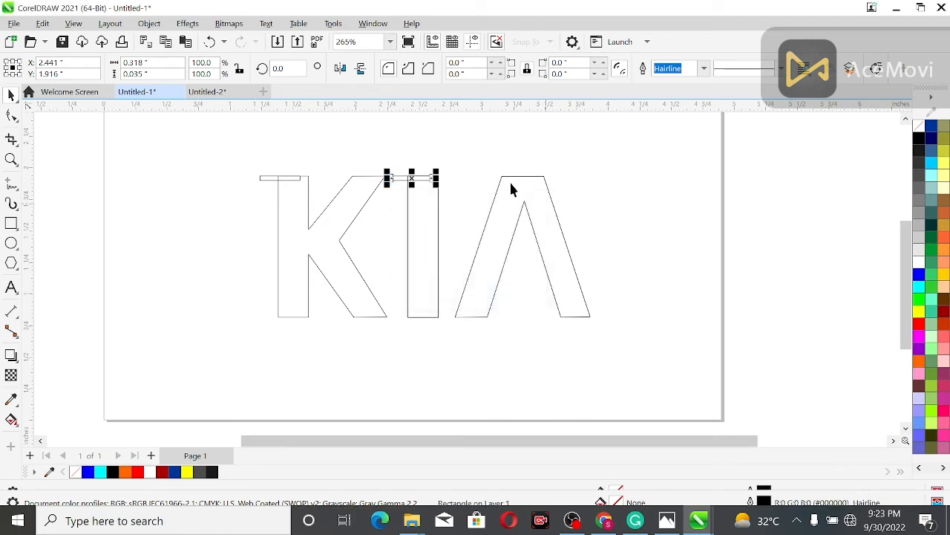
pyautogui.press('Right')
pyautogui.press('Right')
pyautogui.press('Right')
pyautogui.press('Right')
pyautogui.press('Right')
pyautogui.press('Right')
pyautogui.press('Right')
pyautogui.press('Right')
pyautogui.press('Right')
pyautogui.press('Right')
pyautogui.press('Right')
pyautogui.press('Right')
pyautogui.press('Right')
pyautogui.press('Right')
pyautogui.press('Right')
pyautogui.press('Right')
pyautogui.press('Right')
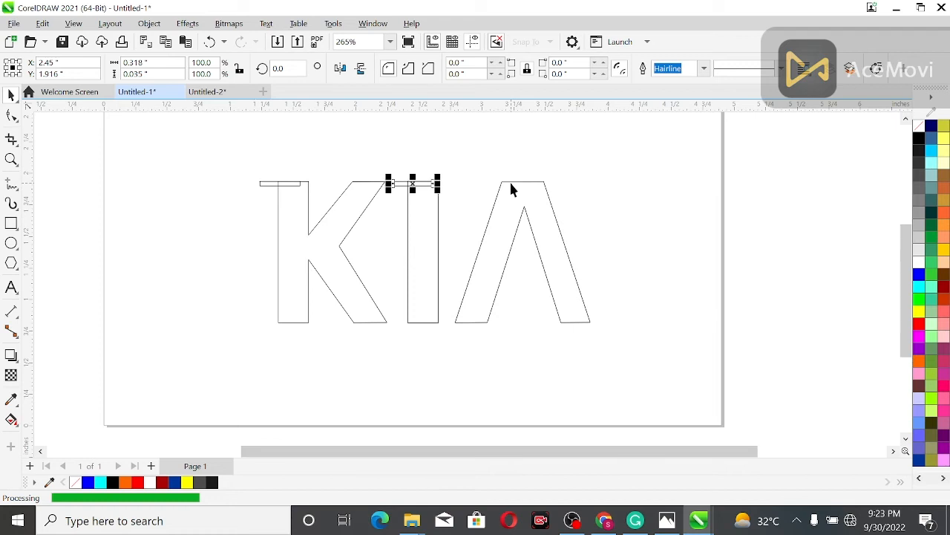
pyautogui.press('Left')
pyautogui.press('Left')
pyautogui.press('Left')
pyautogui.press('Left')
pyautogui.press('Left')
pyautogui.press('Left')
pyautogui.press('Left')
pyautogui.press('Left')
pyautogui.press('Left')
pyautogui.press('Left')
pyautogui.press('Left')
pyautogui.press('Left')
pyautogui.press('Left')
pyautogui.press('Left')
pyautogui.press('Left')
pyautogui.press('Left')
# - Place a copy of the thin rectangle over the A's top-left corner, at about X 3.215 inches
pyautogui.press('Right')
pyautogui.press('Right')
pyautogui.press('Right')
pyautogui.press('Right')
pyautogui.press('Right')
pyautogui.press('Right')
pyautogui.press('Right')
pyautogui.press('Right')
pyautogui.press('Right')
pyautogui.press('Right')
pyautogui.press('Right')
pyautogui.press('Right')
pyautogui.press('Right')
pyautogui.press('Right')
pyautogui.press('Right')
pyautogui.press('Right')
pyautogui.press('Right')
pyautogui.press('Right')
pyautogui.press('Right')
pyautogui.press('Right')
pyautogui.press('Right')
pyautogui.press('Right')
pyautogui.press('Right')
pyautogui.press('Right')
pyautogui.press('Right')
pyautogui.press('Right')
pyautogui.press('Right')
pyautogui.press('Right')
pyautogui.press('Right')
pyautogui.press('Right')
pyautogui.press('Right')
pyautogui.press('Right')
pyautogui.press('Right')
pyautogui.press('Right')
pyautogui.press('Right')
pyautogui.press('Right')
pyautogui.press('Left')
pyautogui.press('Left')
pyautogui.press('Left')
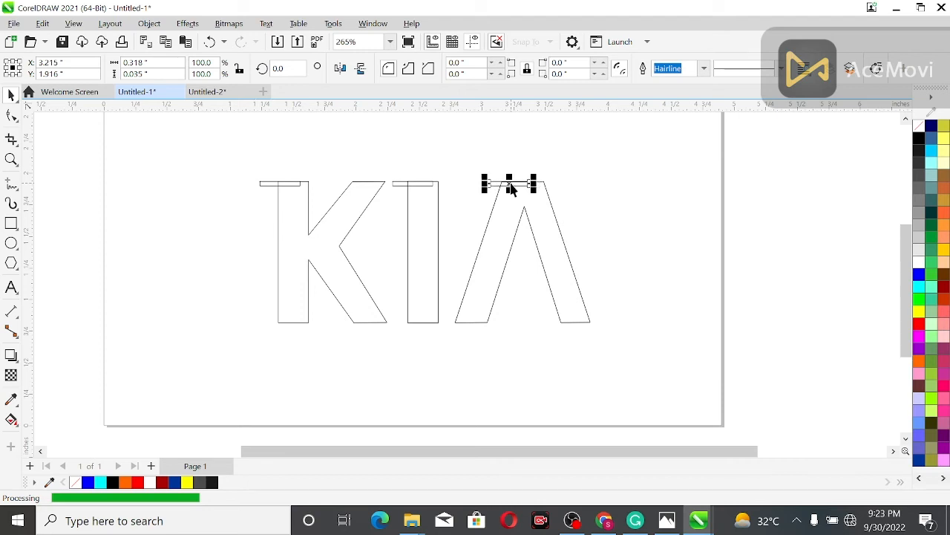
# - Weld the thin rectangle at the A's top-left corner to the letter A
pyautogui.click(513, 178)
pyautogui.click(511, 183)
pyautogui.keyDown('shift'); pyautogui.click(497, 250); pyautogui.keyUp('shift')
pyautogui.click(413, 68)
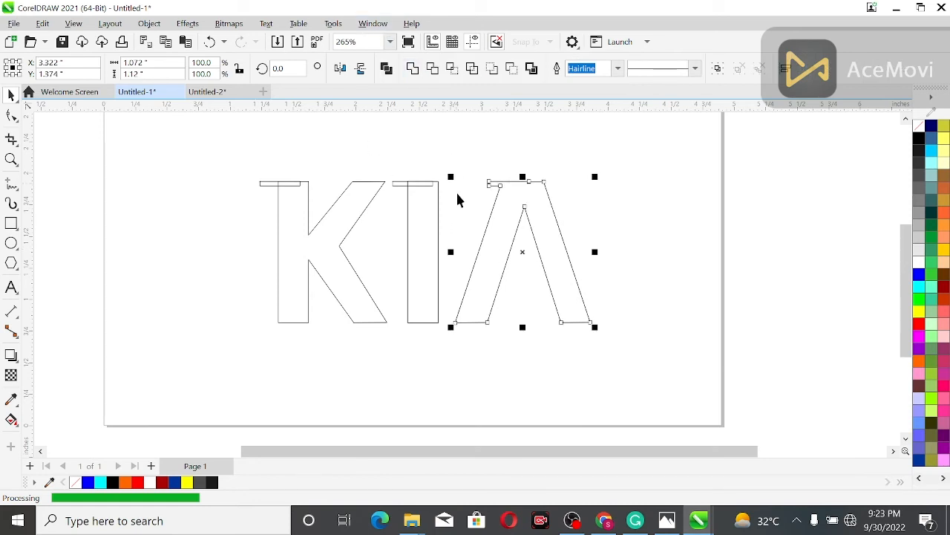
# - Weld the thin rectangles at the tops of the I and the K to their letters
pyautogui.click(414, 185)
pyautogui.keyDown('shift'); pyautogui.click(422, 207); pyautogui.keyUp('shift')
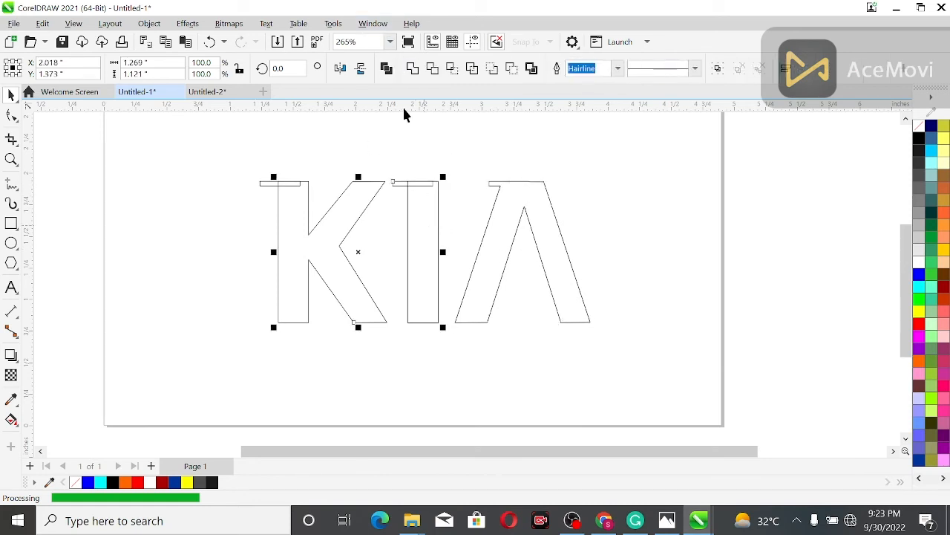
pyautogui.click(414, 68)
pyautogui.click(292, 185)
pyautogui.keyDown('shift'); pyautogui.click(347, 208); pyautogui.keyUp('shift')
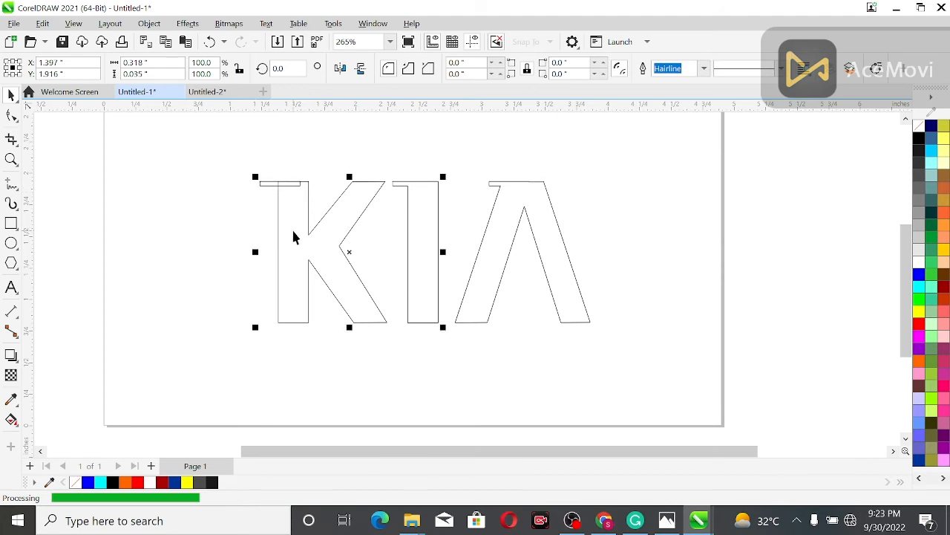
pyautogui.click(413, 68)
# - Delete the extra nodes along the top edges of the K's stem and the I
pyautogui.click(325, 172)
pyautogui.scroll(3, 285, 185)
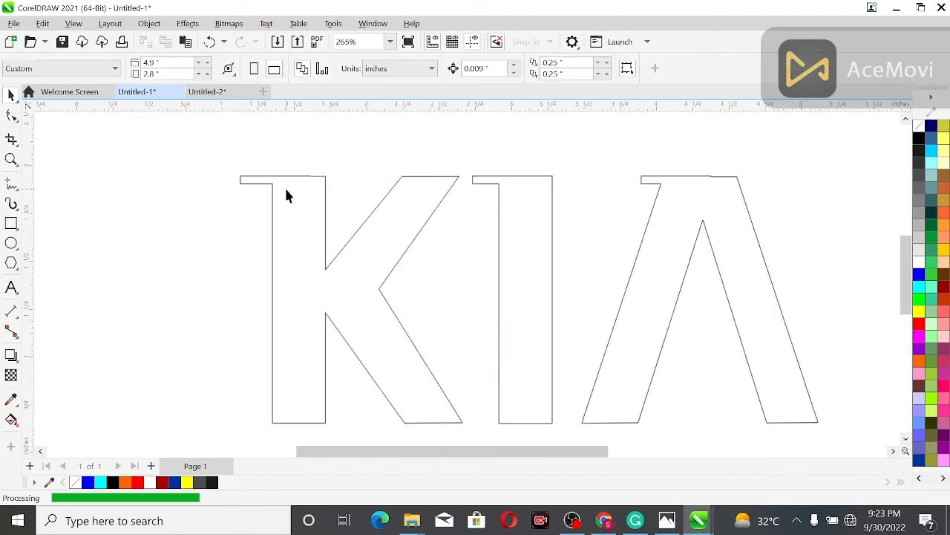
pyautogui.click(284, 175)
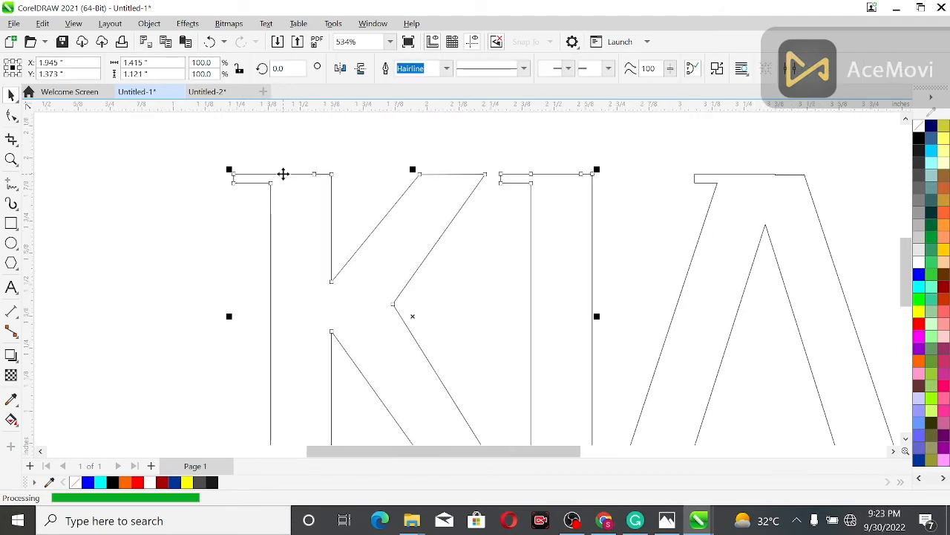
pyautogui.click(14, 117)
pyautogui.moveTo(293, 157); pyautogui.dragTo(325, 196)
pyautogui.click(116, 69)
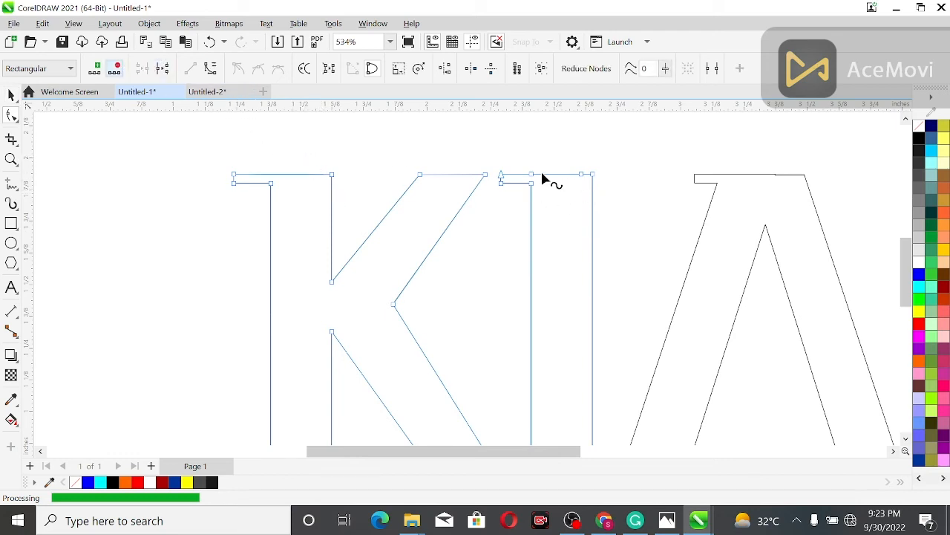
pyautogui.moveTo(543, 178); pyautogui.dragTo(521, 163)
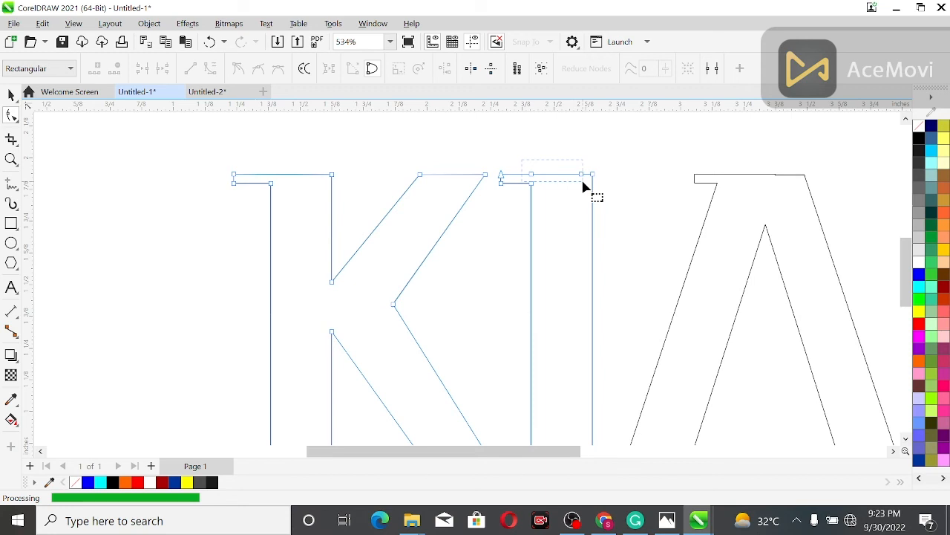
pyautogui.moveTo(586, 181); pyautogui.dragTo(586, 181)
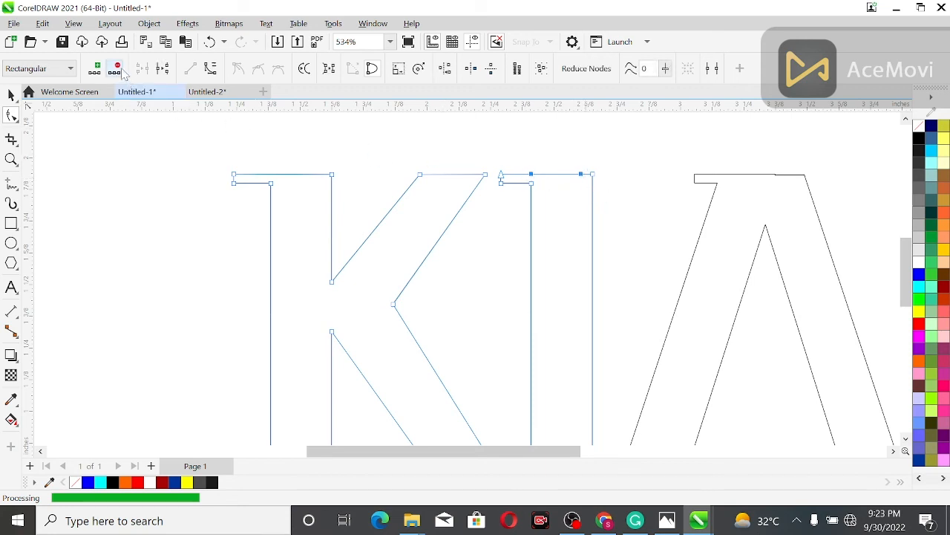
# - Delete the extra nodes in the middle of the A's top edge
pyautogui.click(706, 210)
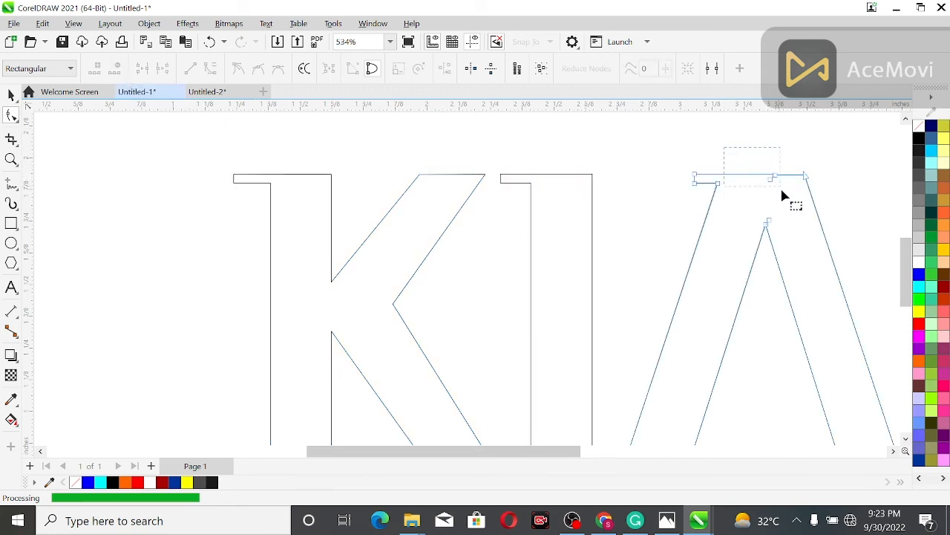
pyautogui.moveTo(781, 191); pyautogui.dragTo(781, 191)
pyautogui.press('Delete')
pyautogui.scroll(-3, 447, 259)
pyautogui.click(11, 94)
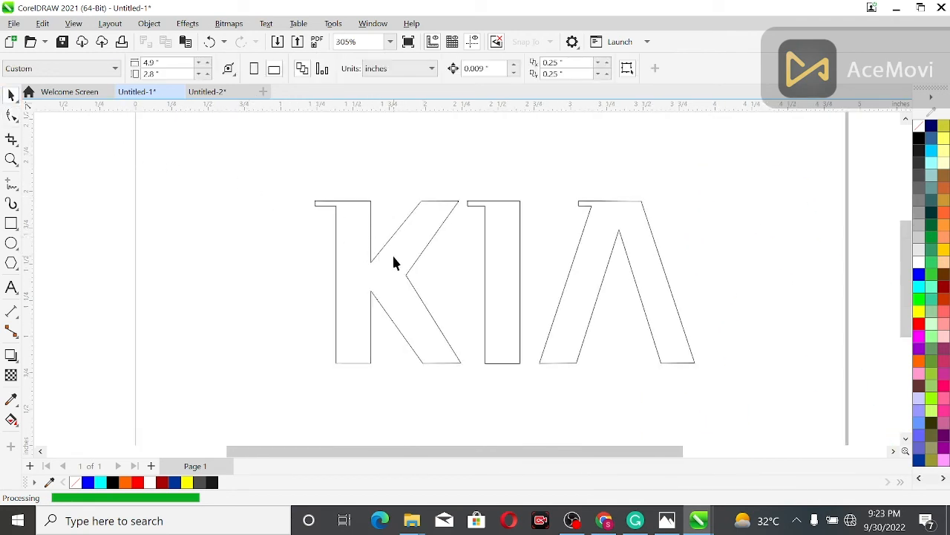
# - Fill all three letters of the KIA outline with dark grey
pyautogui.moveTo(811, 354); pyautogui.dragTo(808, 412)
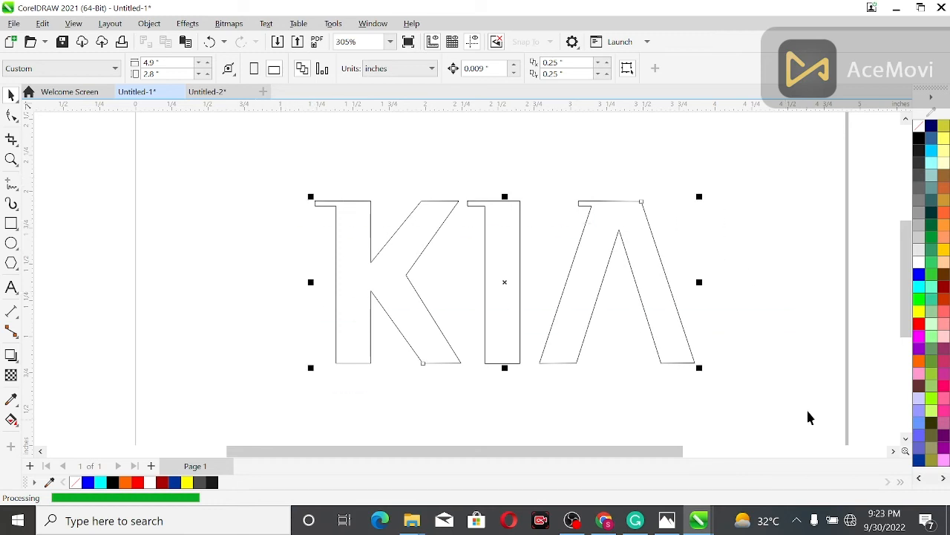
pyautogui.click(920, 195)
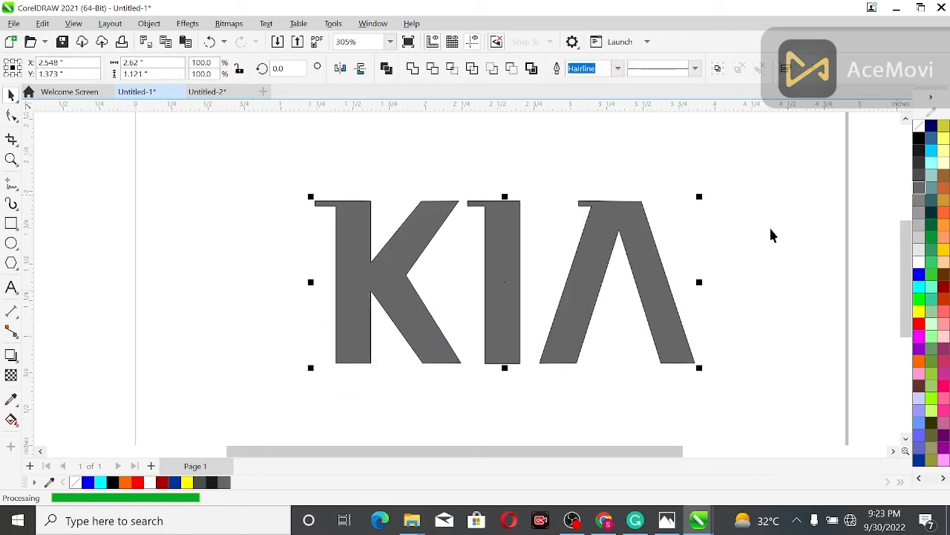
pyautogui.click(724, 258)
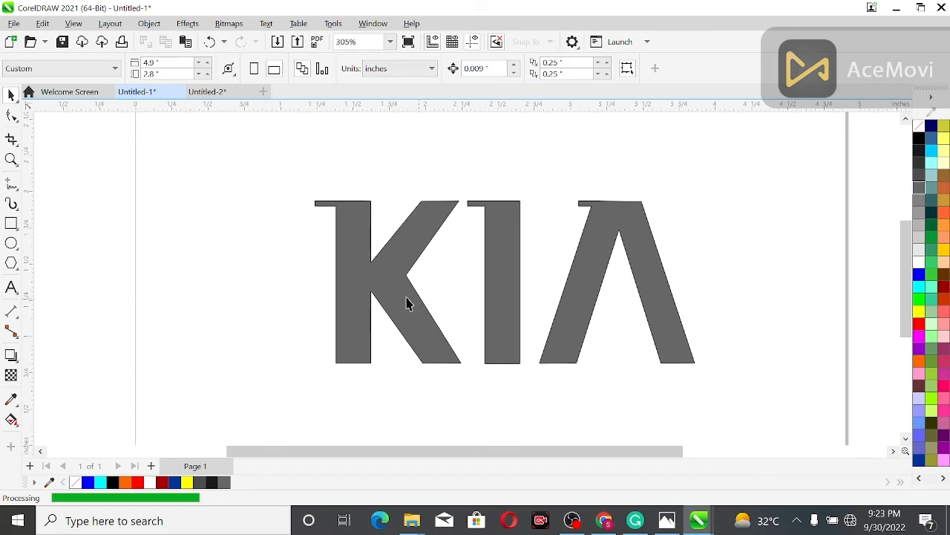
# - Apply a vertical grey-to-white gradient to the K and I, and add a light cyan node at 55%
pyautogui.click(381, 289)
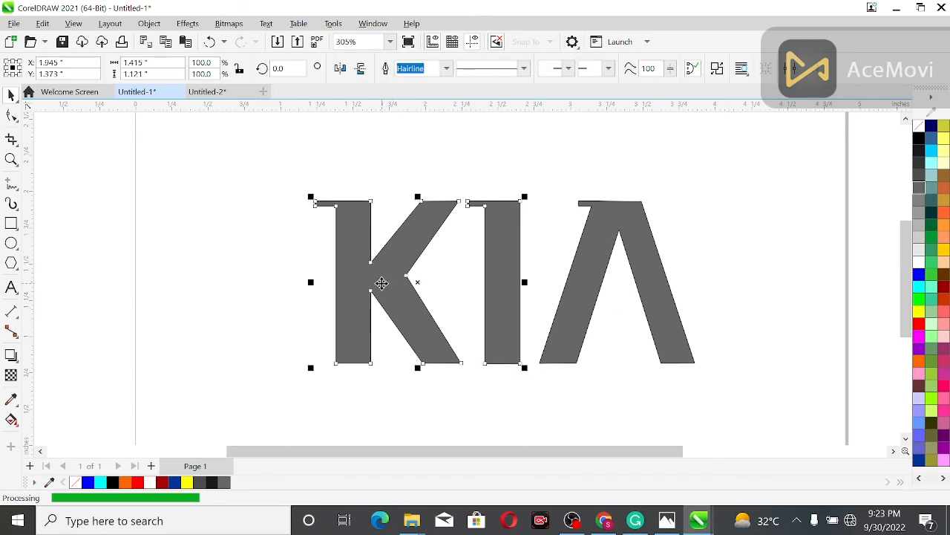
pyautogui.press('g')
pyautogui.moveTo(420, 200); pyautogui.dragTo(422, 375)
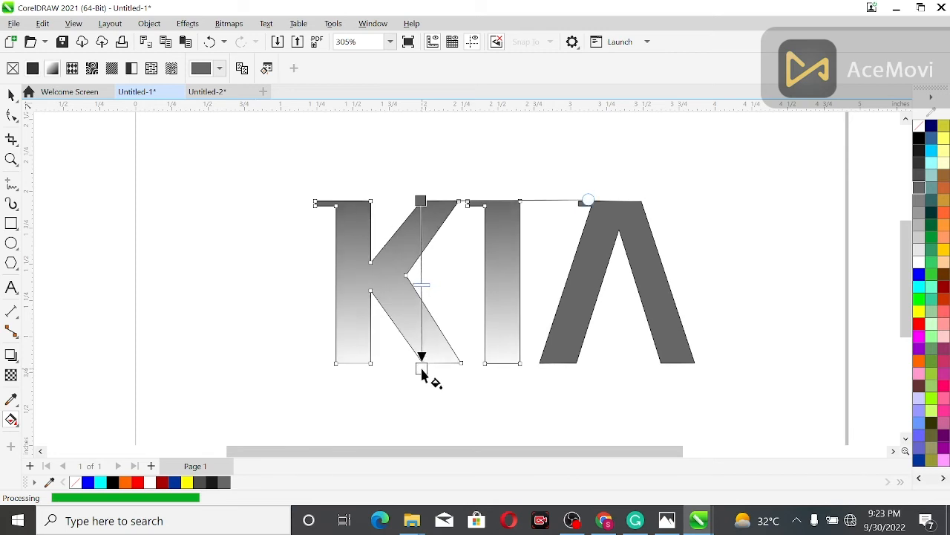
pyautogui.doubleClick(421, 292)
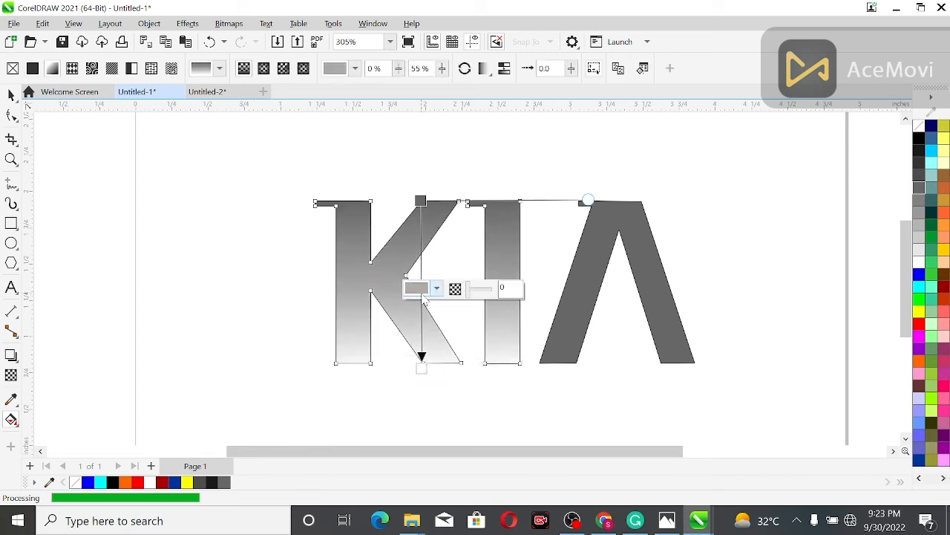
pyautogui.click(937, 170)
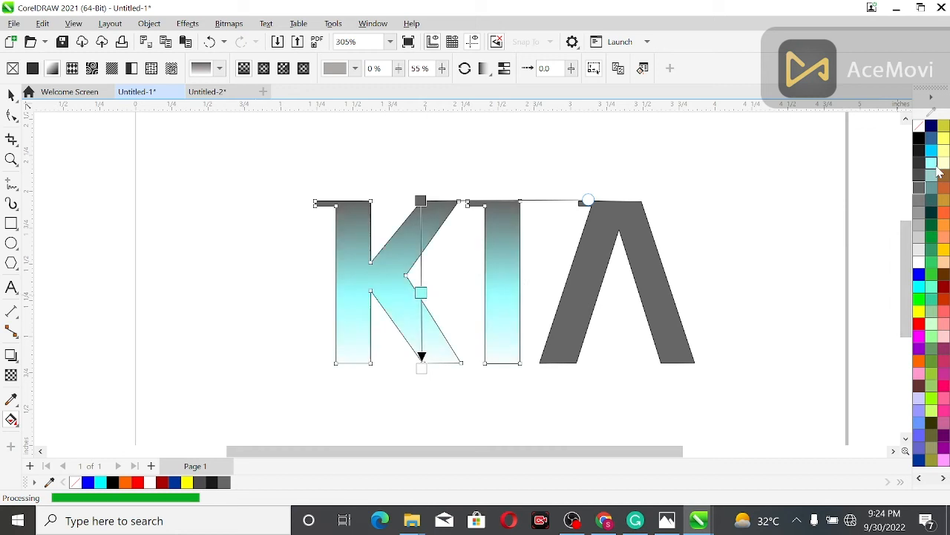
# - Recolour the middle node of the K and I gradient to pale cyan #D3F2F2
pyautogui.click(420, 293)
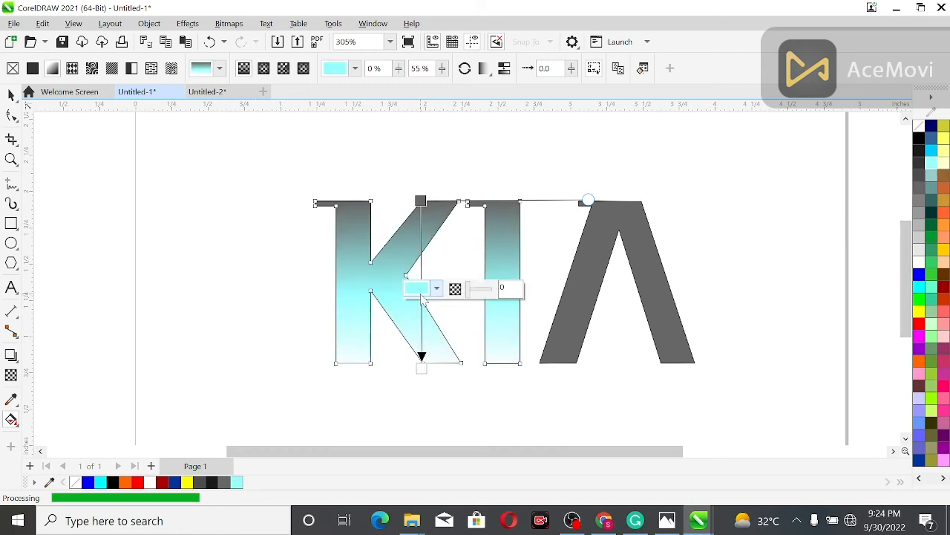
pyautogui.click(437, 289)
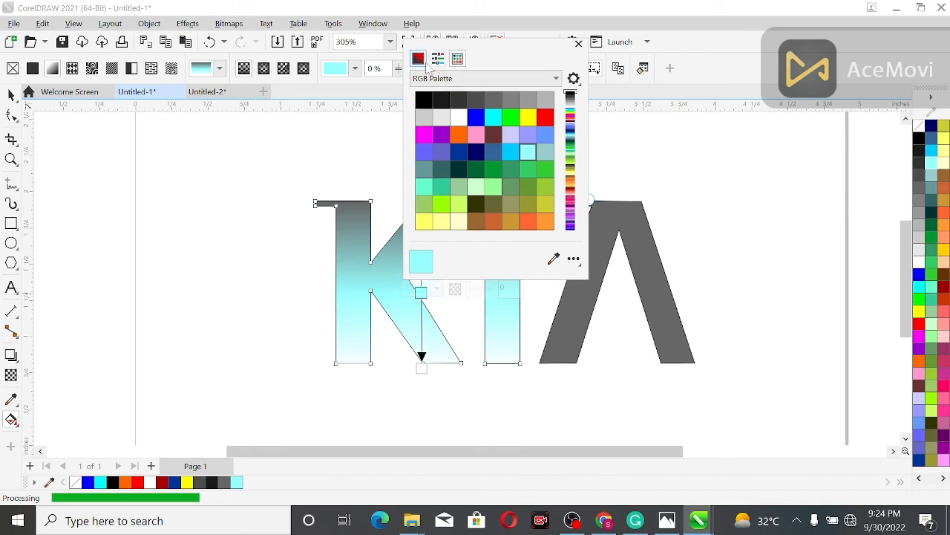
pyautogui.click(488, 119)
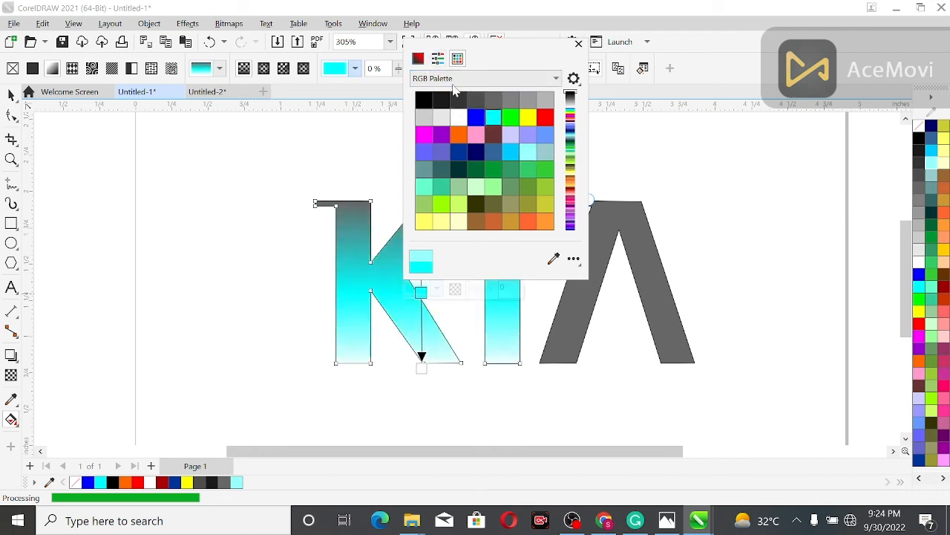
pyautogui.click(419, 61)
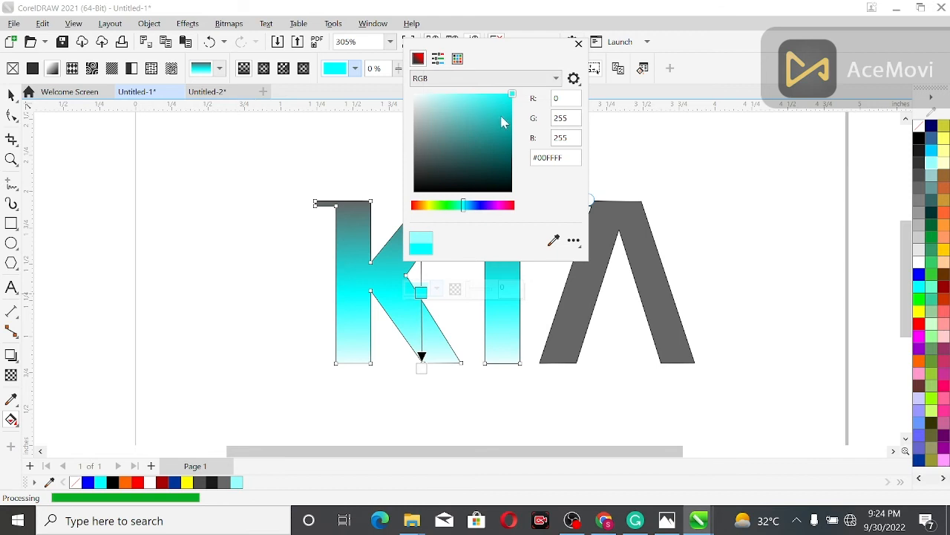
pyautogui.click(432, 97)
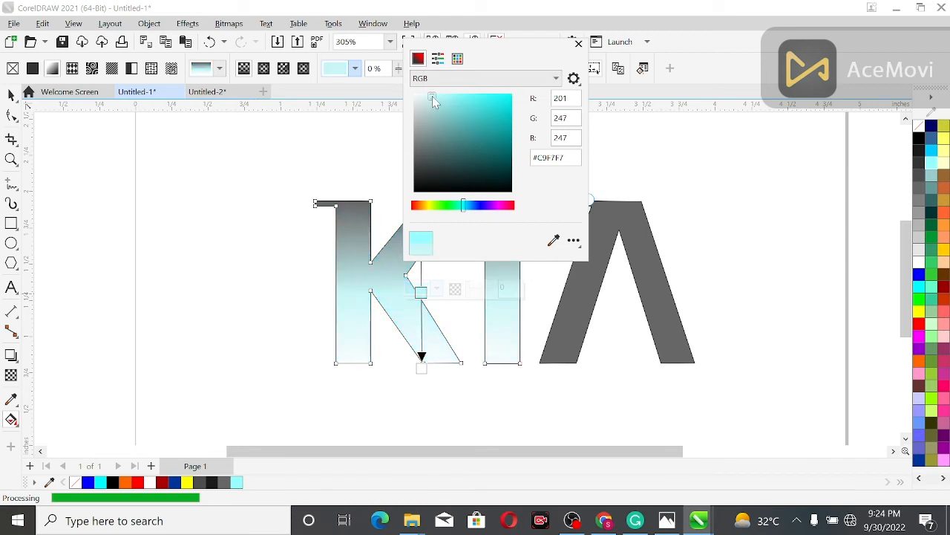
pyautogui.click(427, 99)
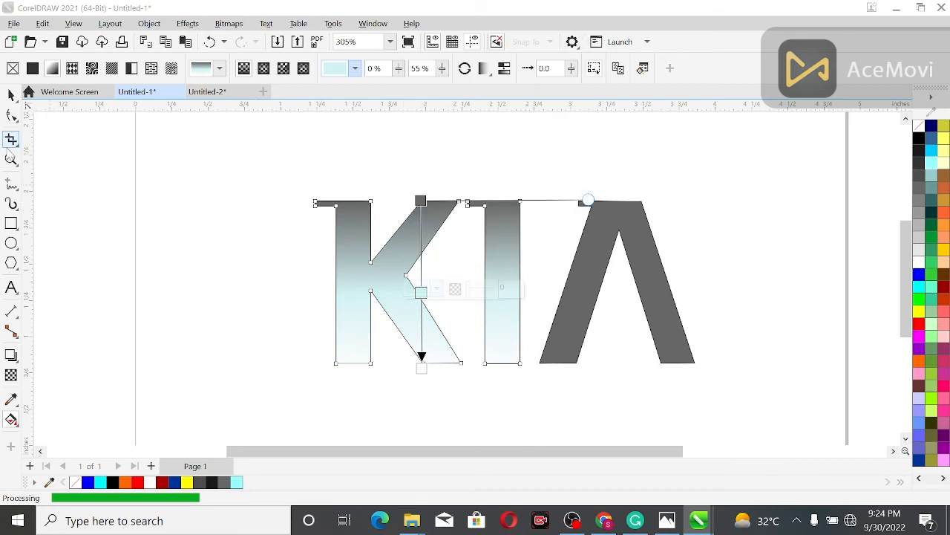
# - Try moving the gradient's dark start down to near the base of the K and I
pyautogui.click(421, 201)
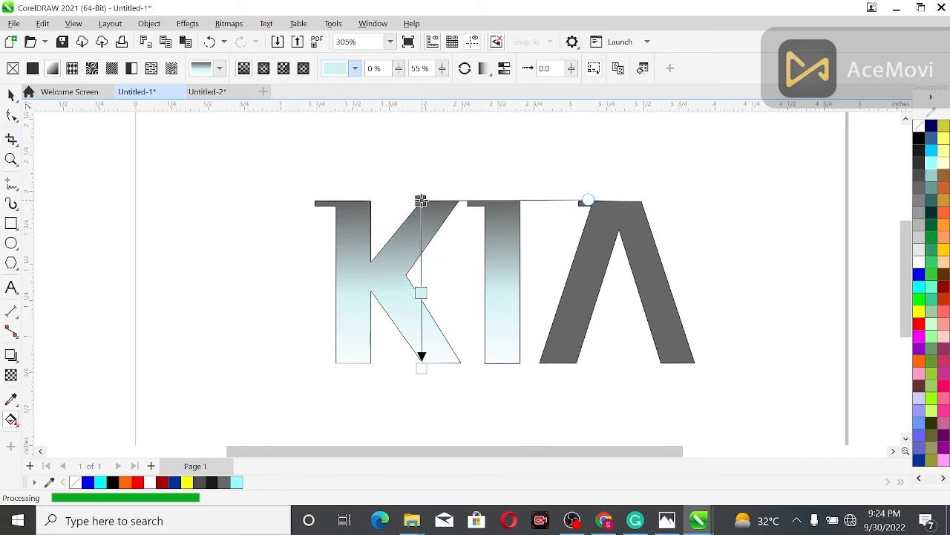
pyautogui.moveTo(421, 201); pyautogui.dragTo(423, 338)
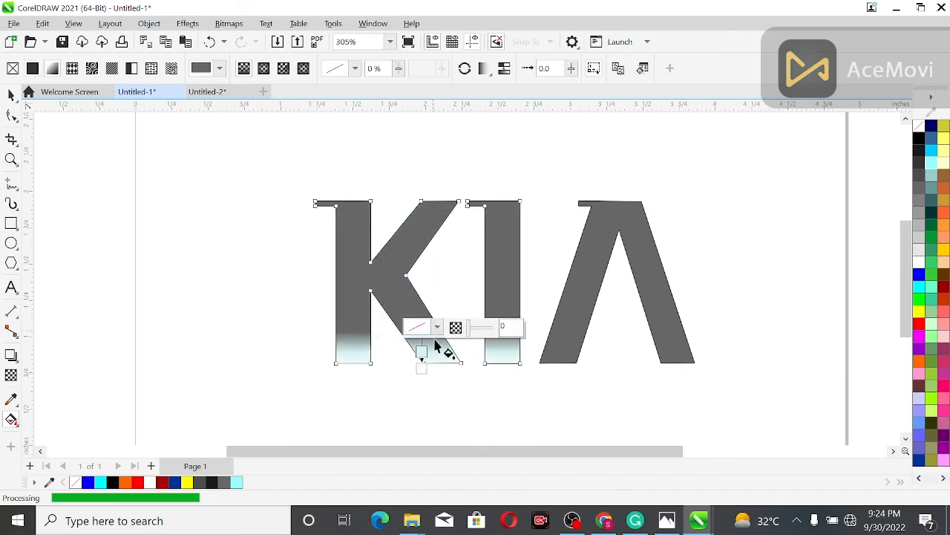
pyautogui.click(422, 351)
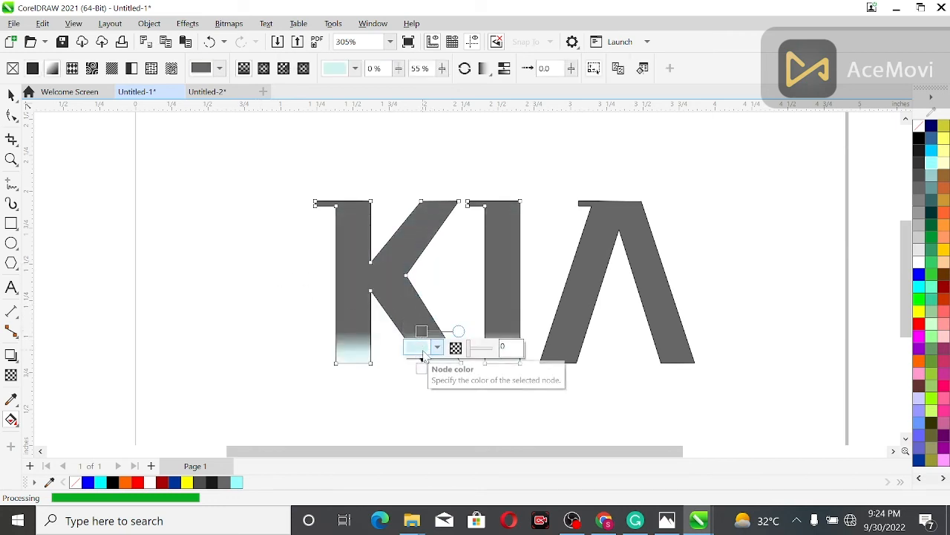
pyautogui.click(421, 348)
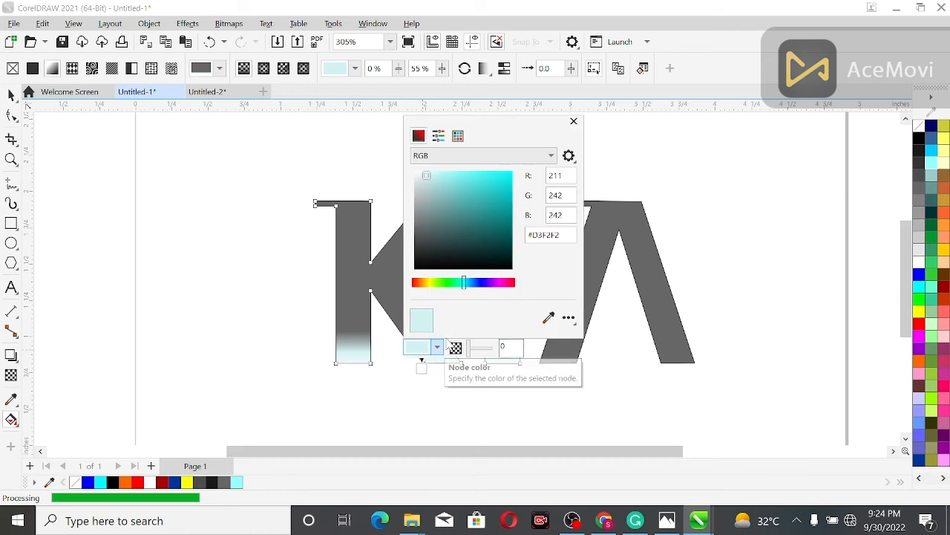
pyautogui.click(302, 191)
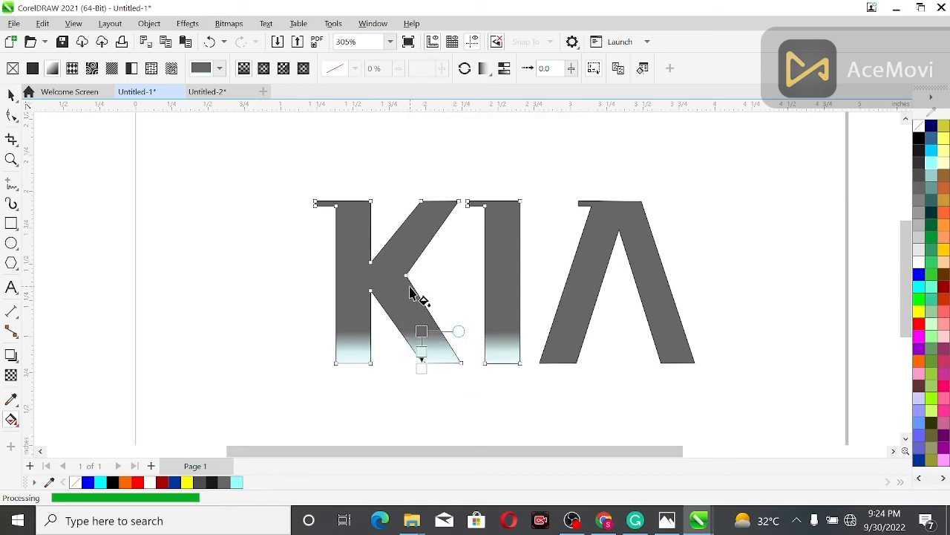
# - Redraw the vertical gradient over the full height of the K and I, and set its middle node to grey #818585
pyautogui.moveTo(372, 200); pyautogui.dragTo(376, 371)
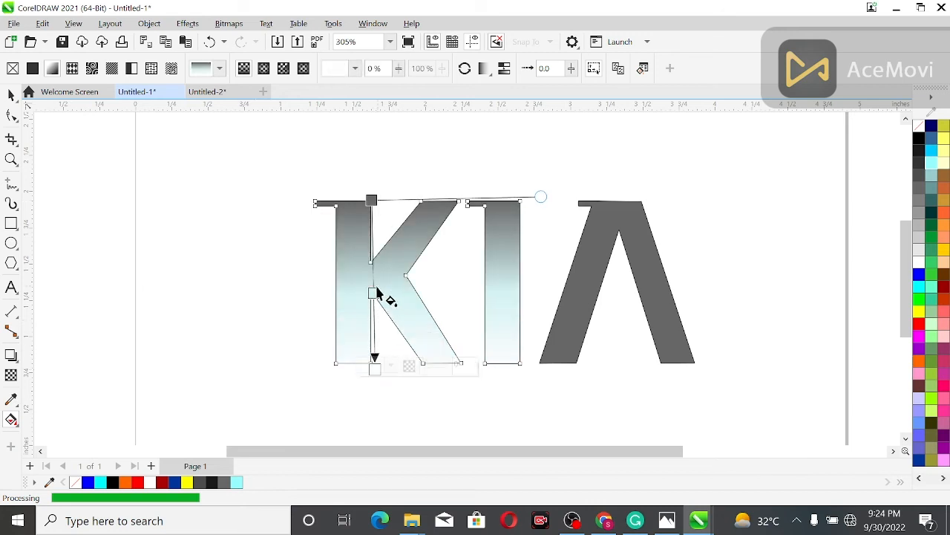
pyautogui.click(374, 292)
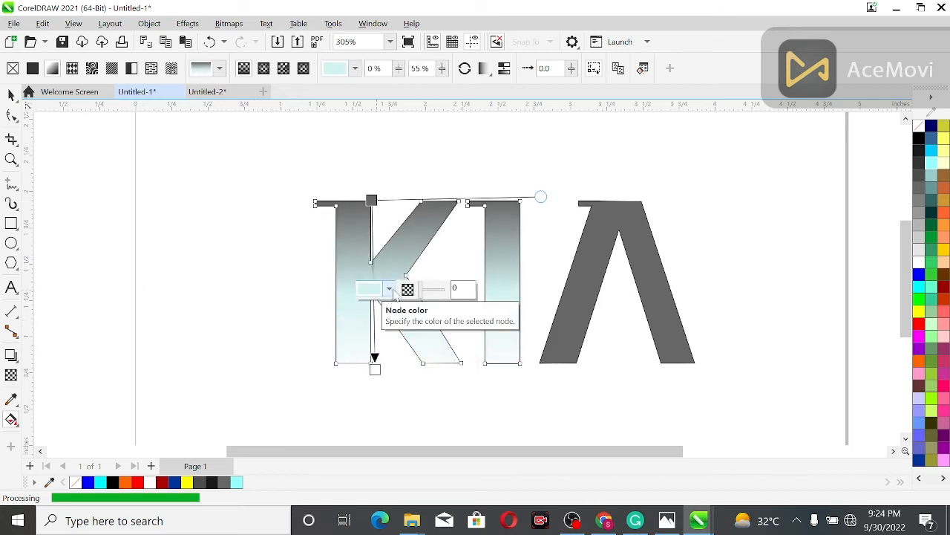
pyautogui.click(389, 289)
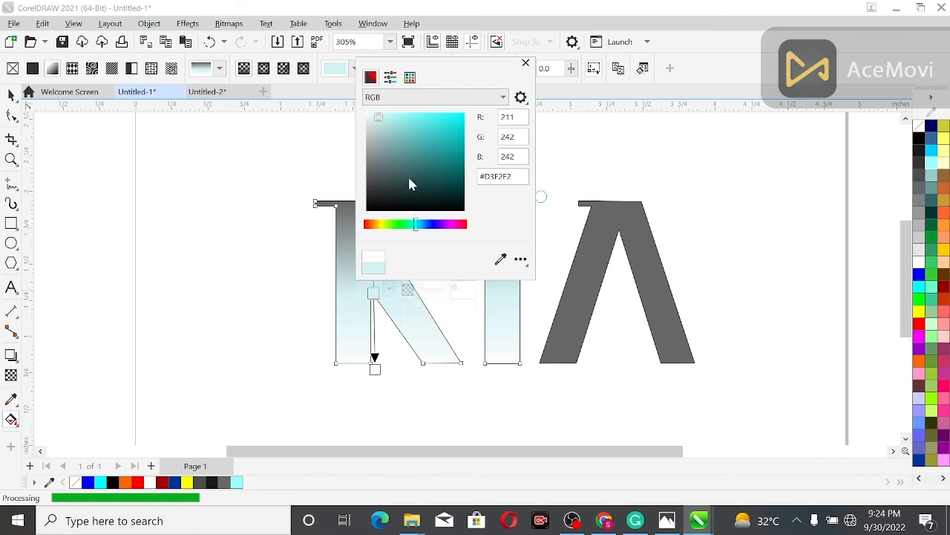
pyautogui.click(369, 160)
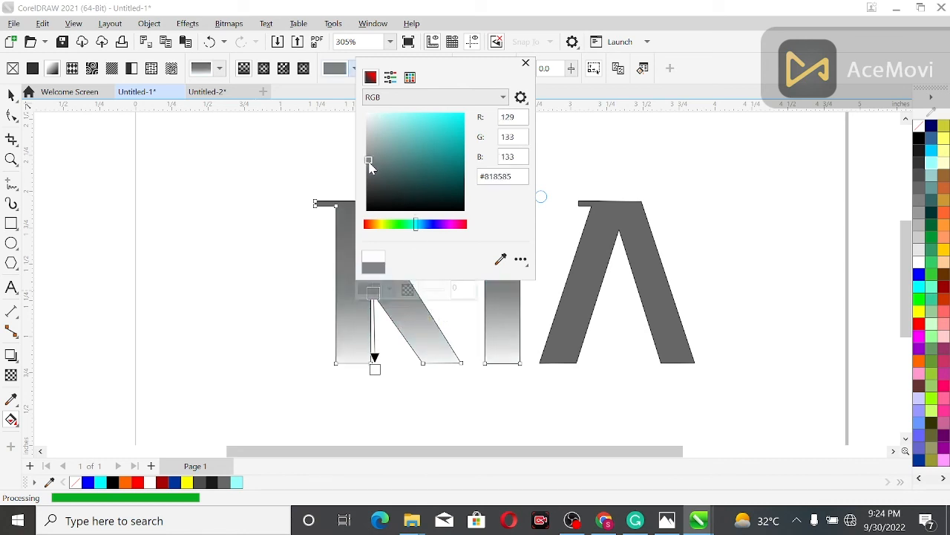
pyautogui.click(265, 256)
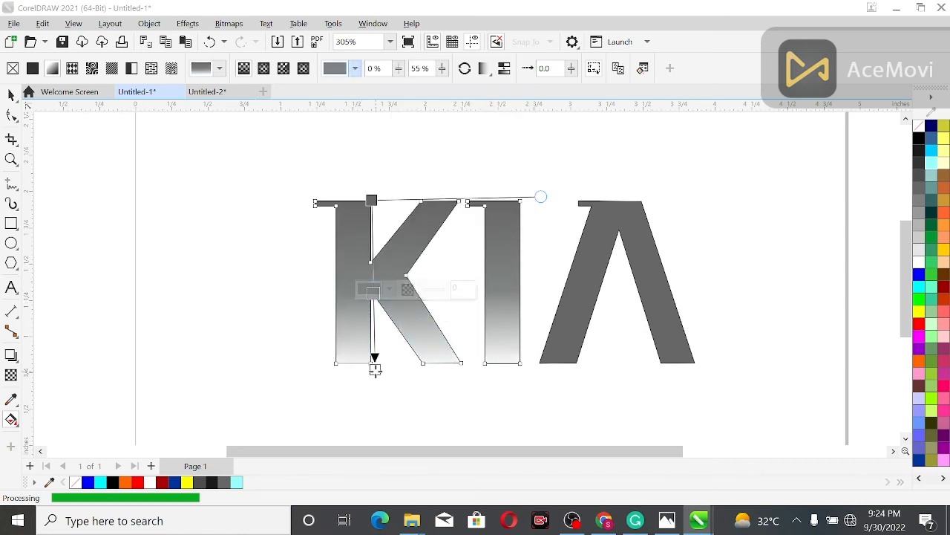
# - Set the gradient's end node to light grey and add a very pale cyan node at 37%
pyautogui.click(375, 370)
pyautogui.click(930, 250)
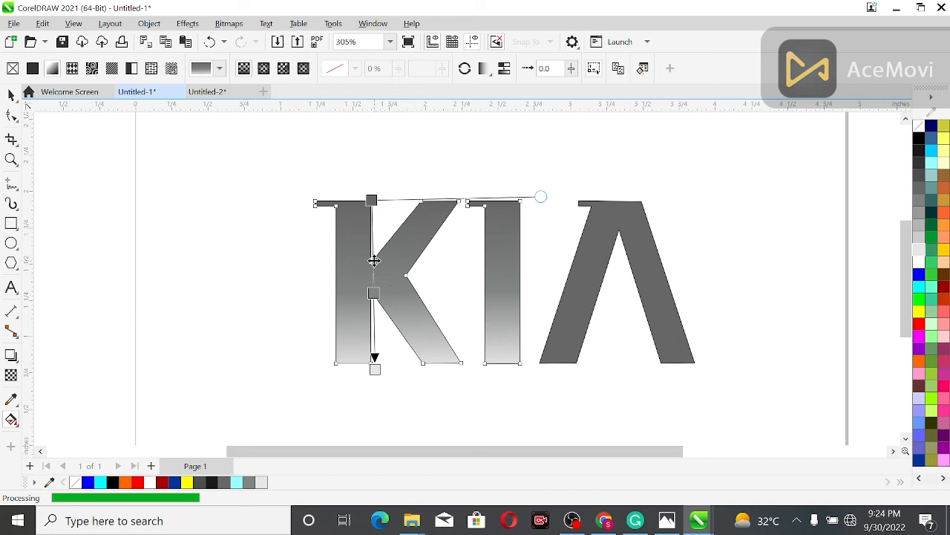
pyautogui.doubleClick(372, 263)
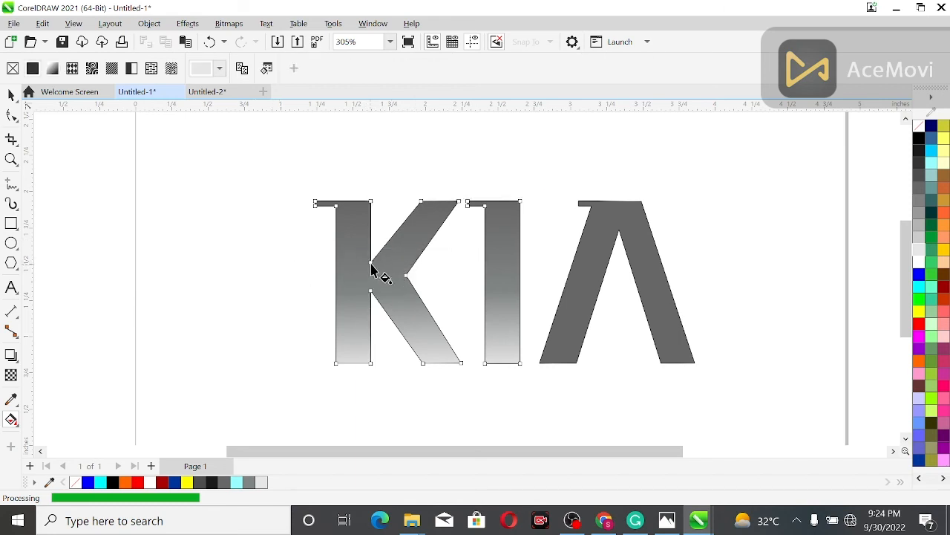
pyautogui.click(389, 260)
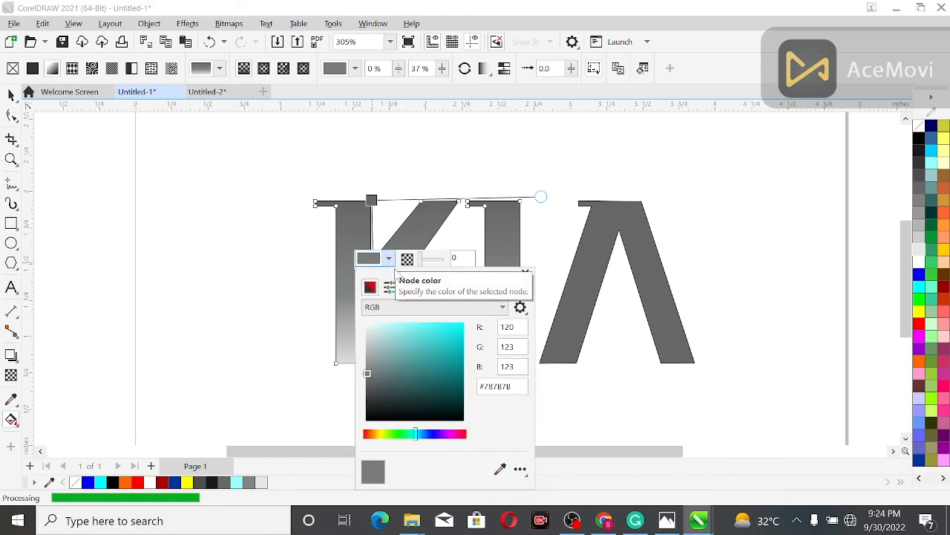
pyautogui.click(373, 324)
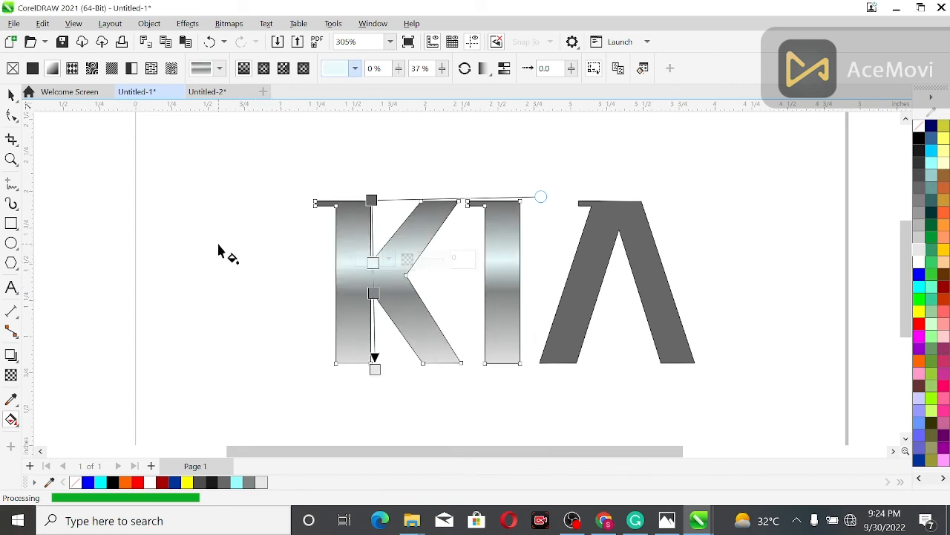
# - Copy the K's gradient fill to the A and remove the outline from all three letters
pyautogui.click(605, 239)
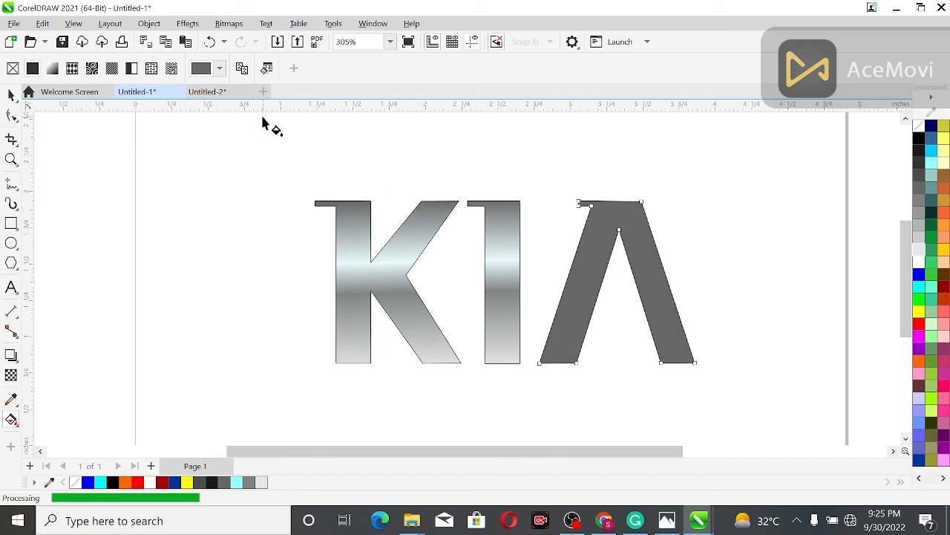
pyautogui.click(370, 283)
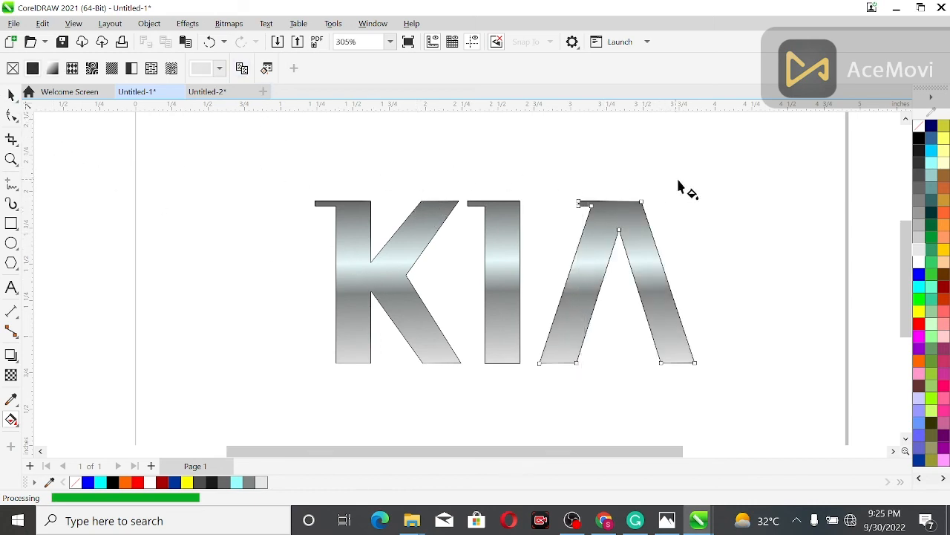
pyautogui.click(11, 95)
pyautogui.moveTo(691, 299); pyautogui.dragTo(769, 391)
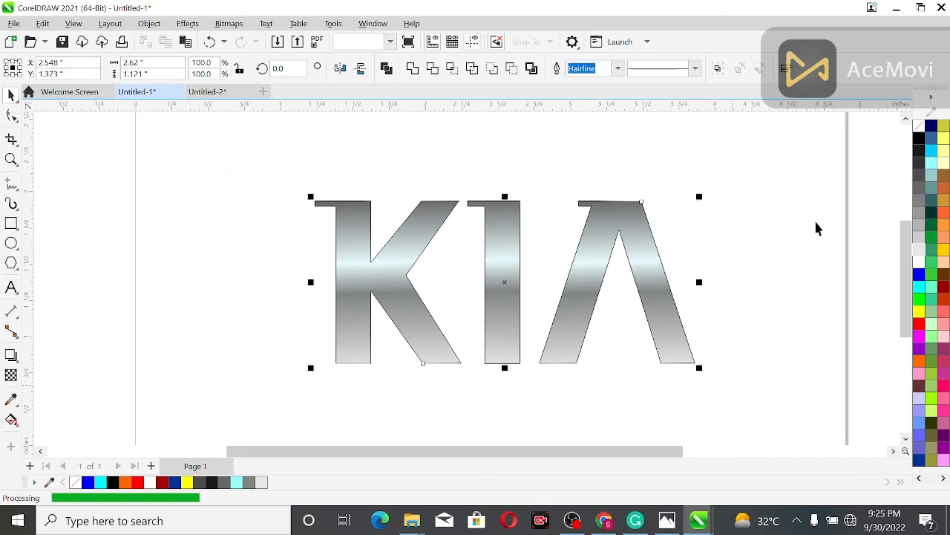
pyautogui.rightClick(921, 130)
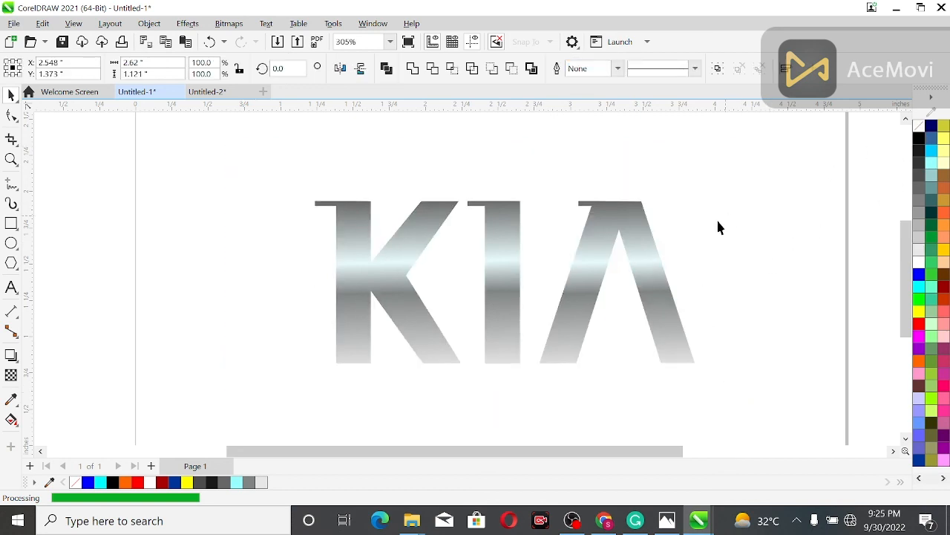
pyautogui.click(717, 227)
# - Draw a background rectangle over the KIA letters and set its size to 5 by 3 inches
pyautogui.scroll(-4, 718, 227)
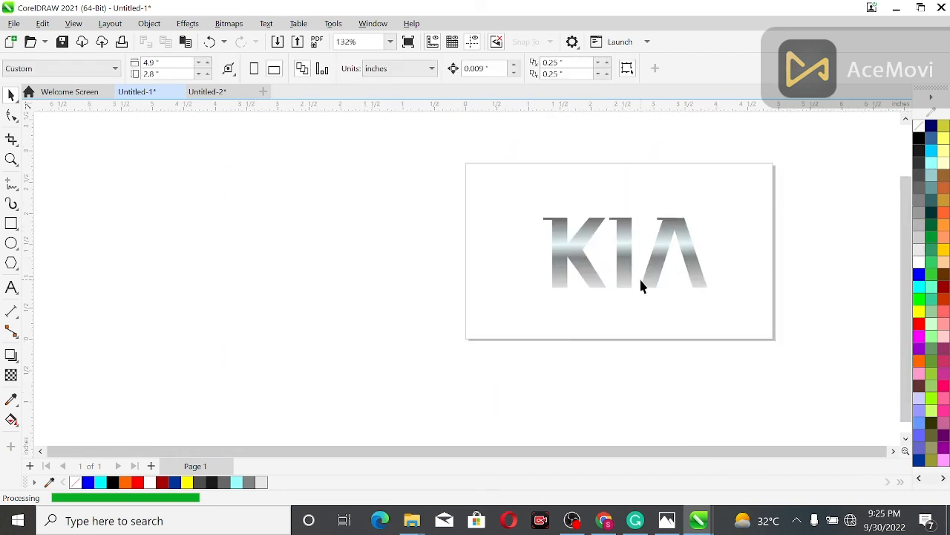
pyautogui.click(658, 279)
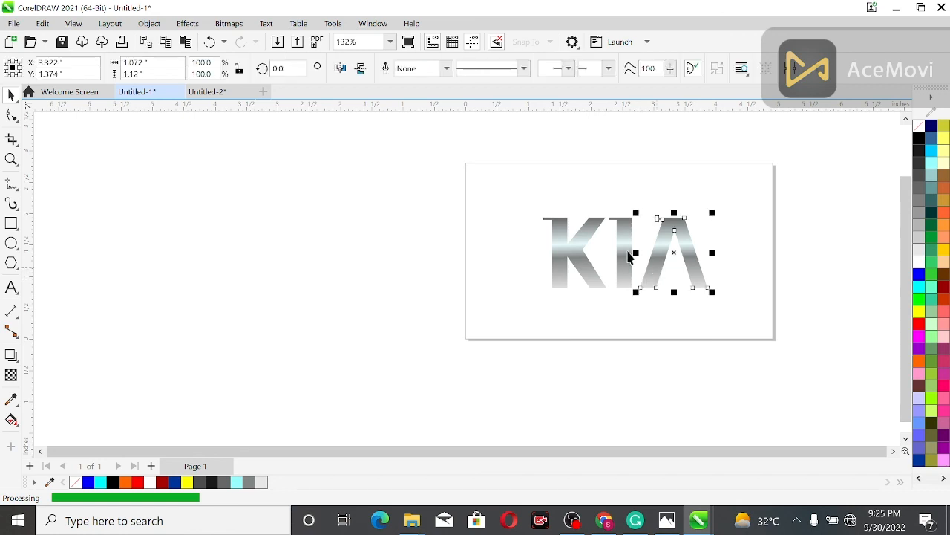
pyautogui.click(510, 245)
pyautogui.click(11, 225)
pyautogui.moveTo(473, 174); pyautogui.dragTo(744, 313)
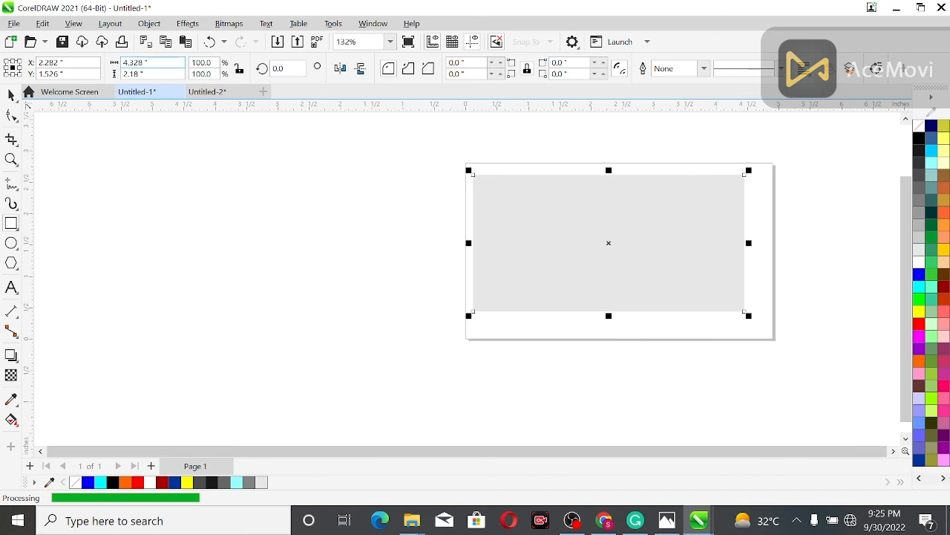
pyautogui.write('5')
pyautogui.press('Tab')
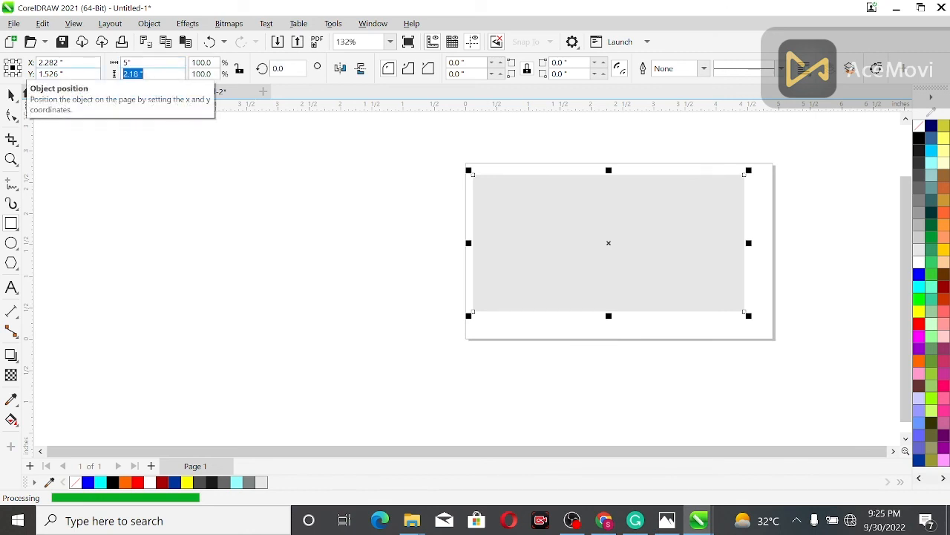
pyautogui.write('3')
pyautogui.press('Return')
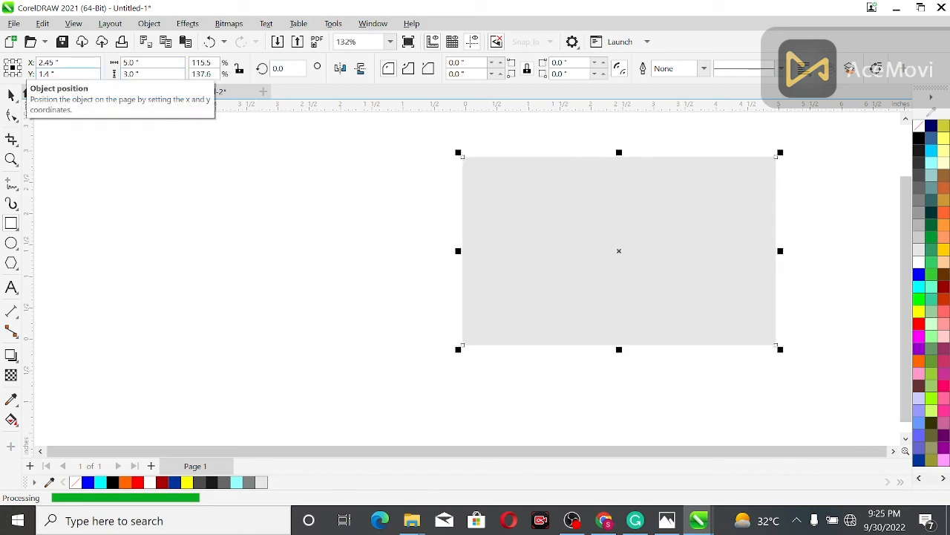
# - Fill the background rectangle with near-black grey and place it behind the KIA letters
pyautogui.click(919, 139)
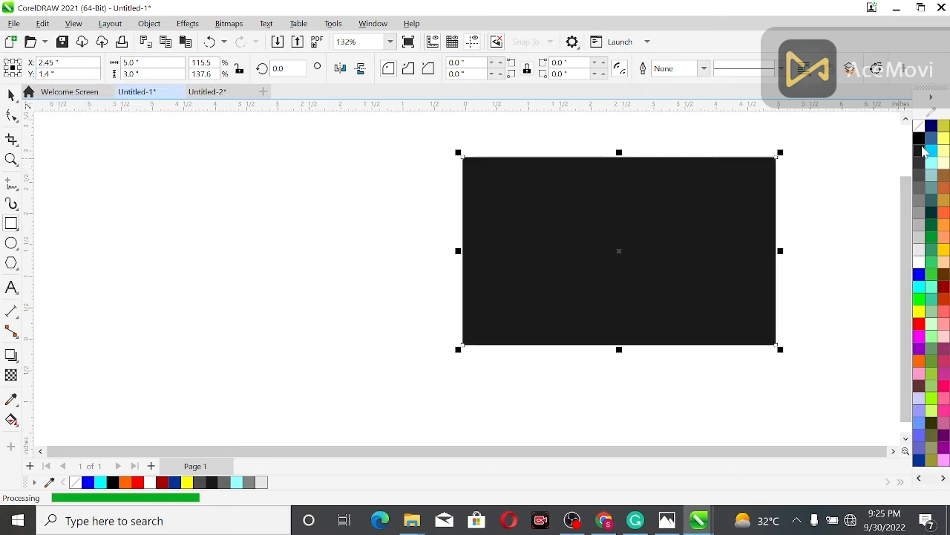
pyautogui.rightClick(752, 190)
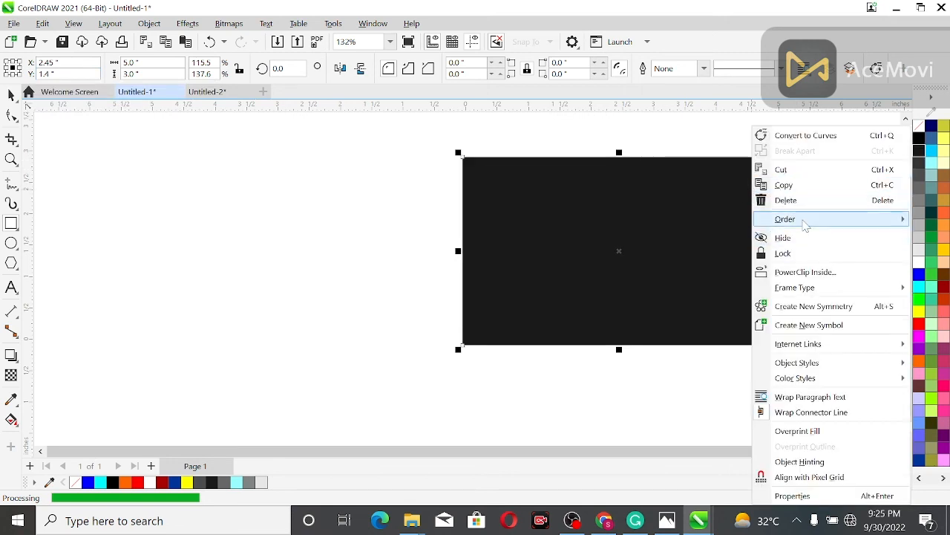
pyautogui.click(698, 236)
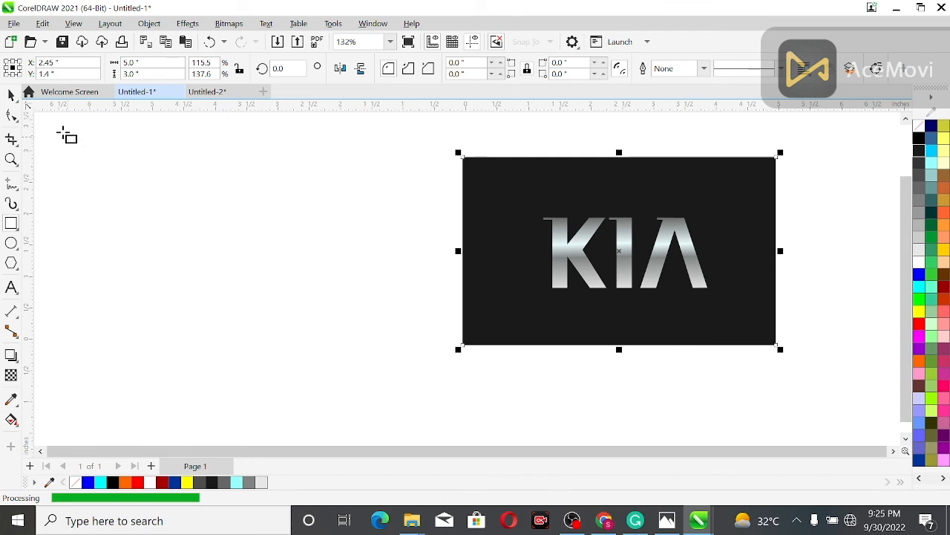
pyautogui.press('space')
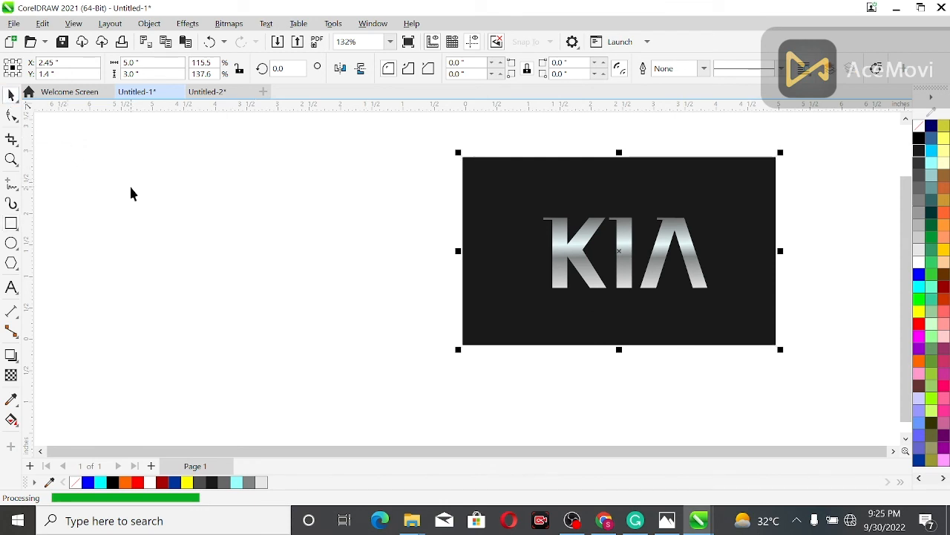
pyautogui.hotkey('shift', 'F2')
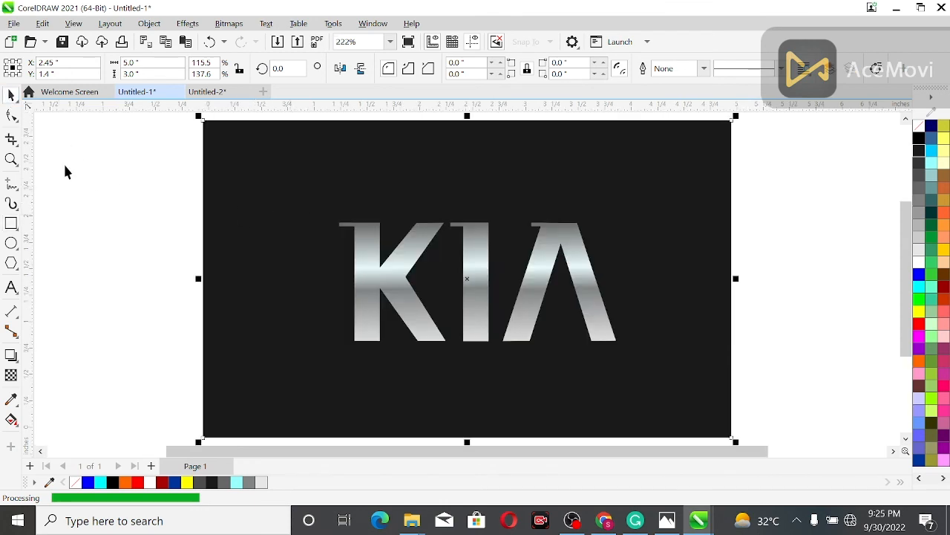
# - Change the background rectangle's fill to very dark olive green
pyautogui.click(865, 270)
pyautogui.click(697, 245)
pyautogui.scroll(-1, 939, 276)
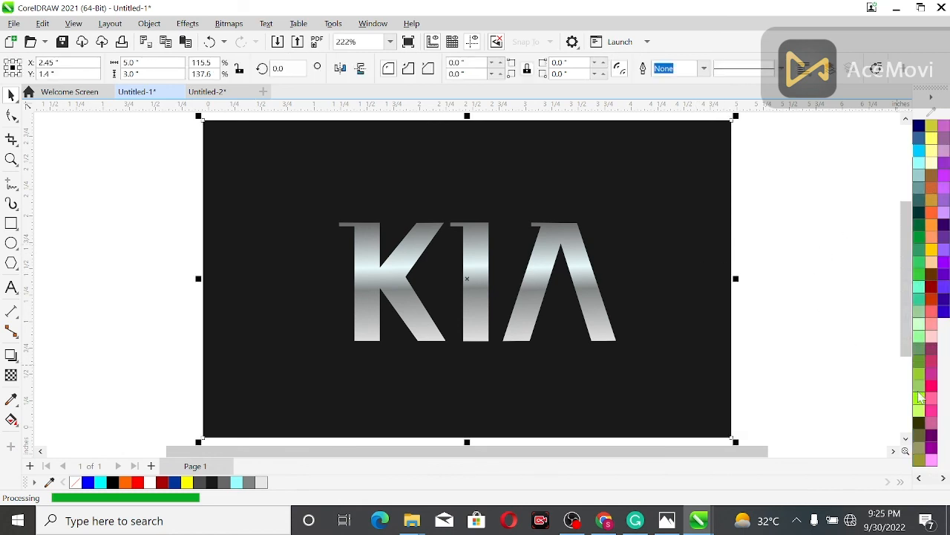
pyautogui.click(918, 422)
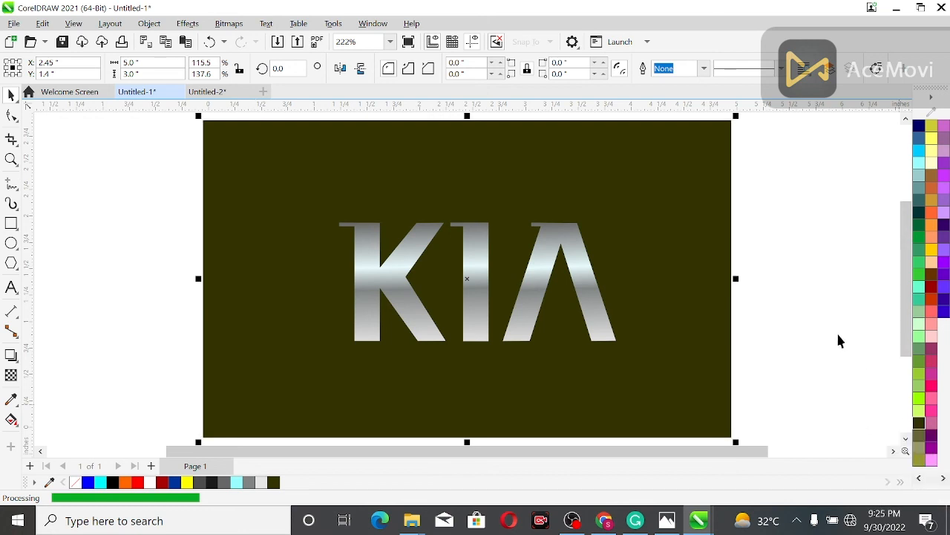
pyautogui.click(772, 269)
pyautogui.click(649, 264)
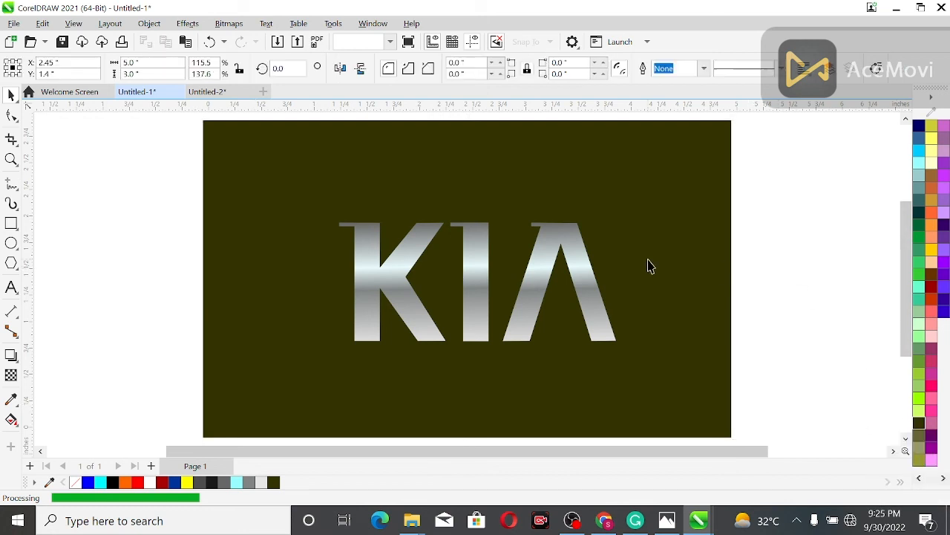
pyautogui.rightClick(647, 258)
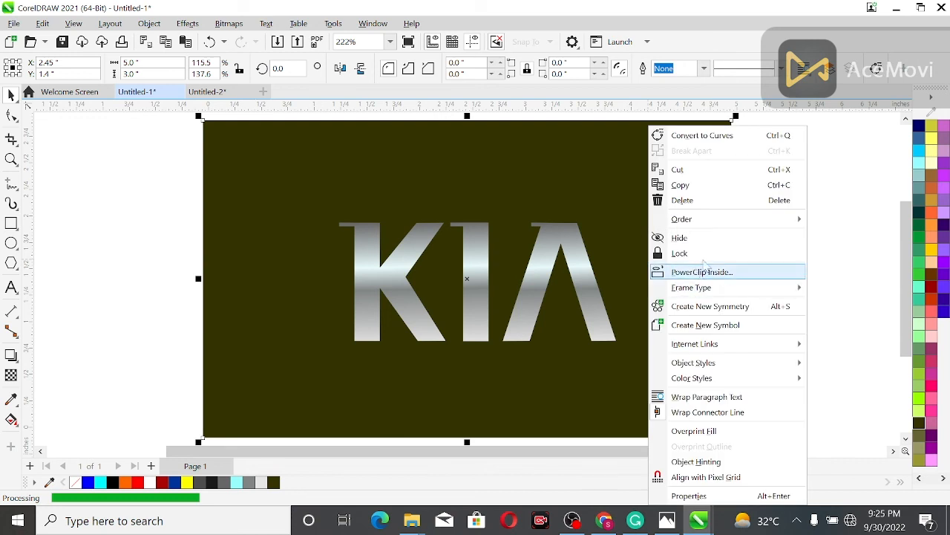
pyautogui.moveTo(733, 289)
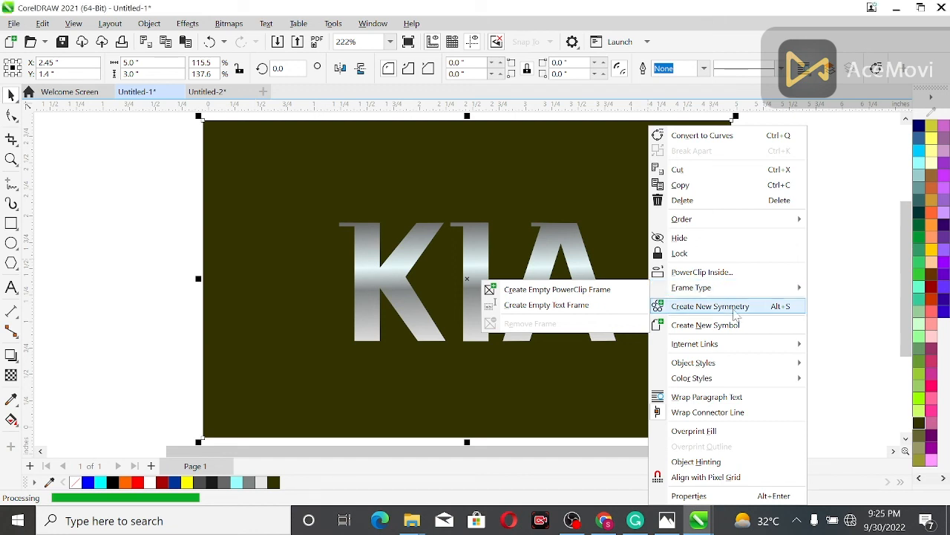
pyautogui.click(166, 267)
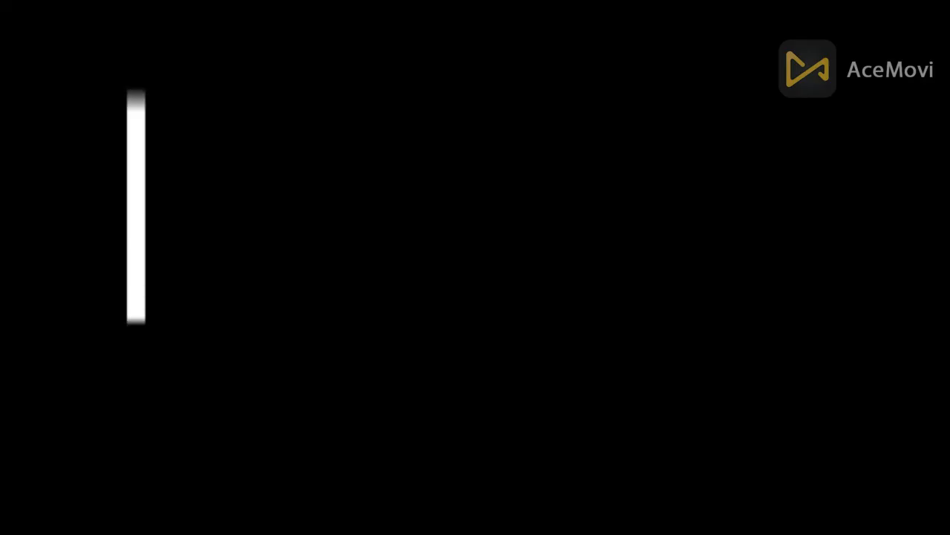